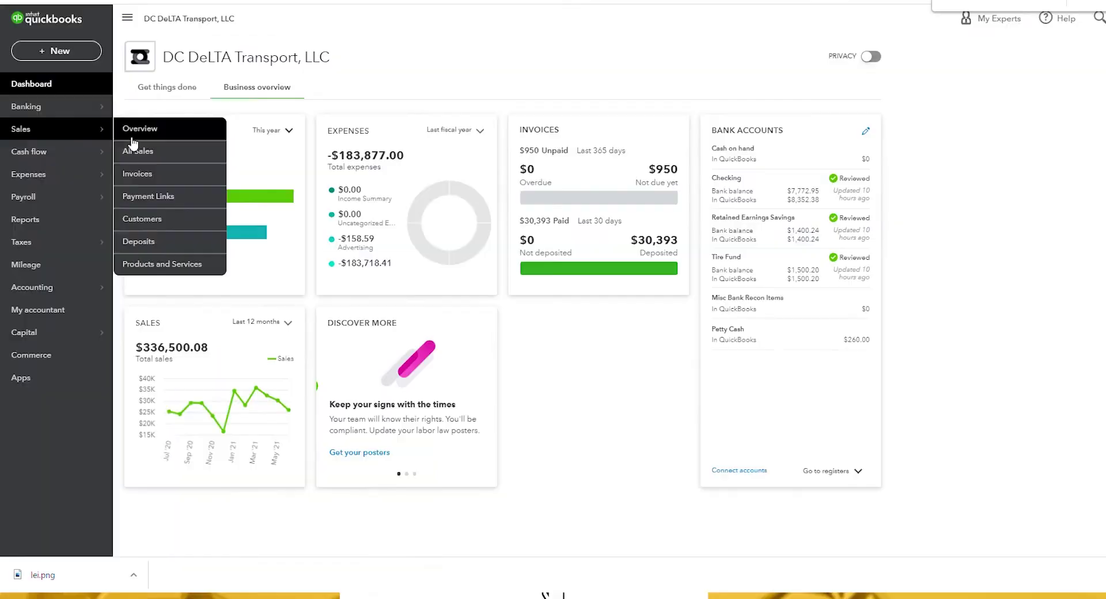
# Browse the Customers, Expenses, Vendors and Chart of Accounts lists in turn
pyautogui.click(132, 219)
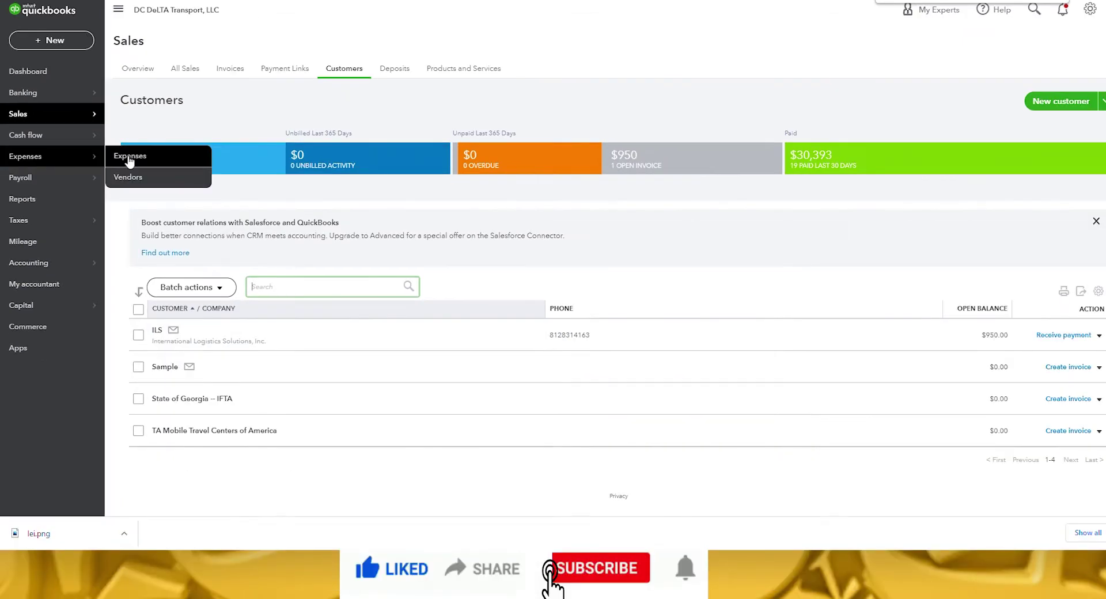
pyautogui.click(130, 159)
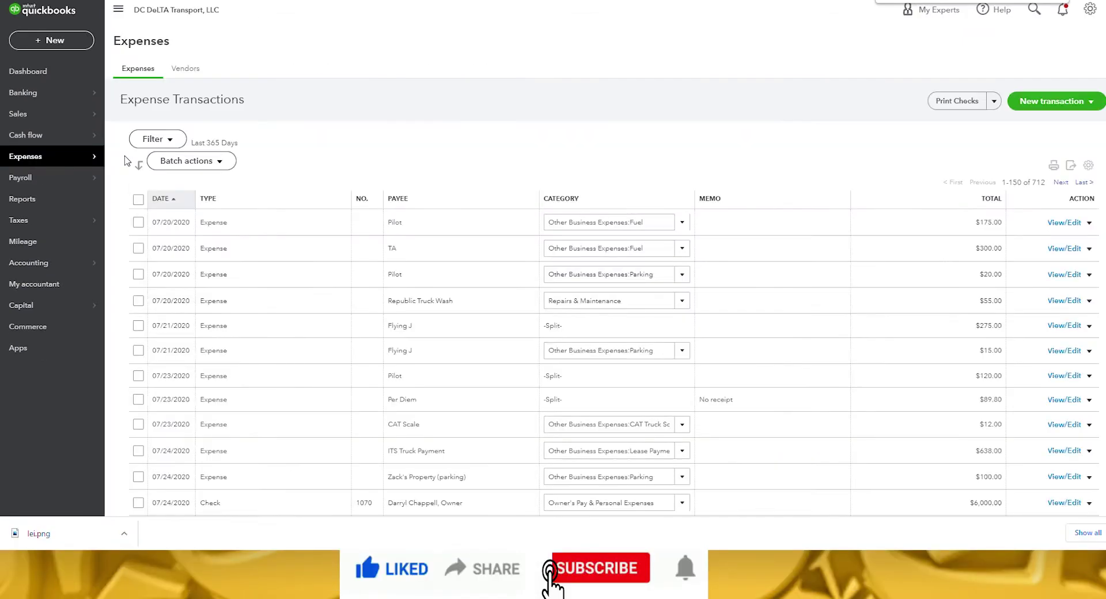
pyautogui.moveTo(65, 165)
pyautogui.click(139, 179)
pyautogui.moveTo(91, 269)
pyautogui.click(141, 263)
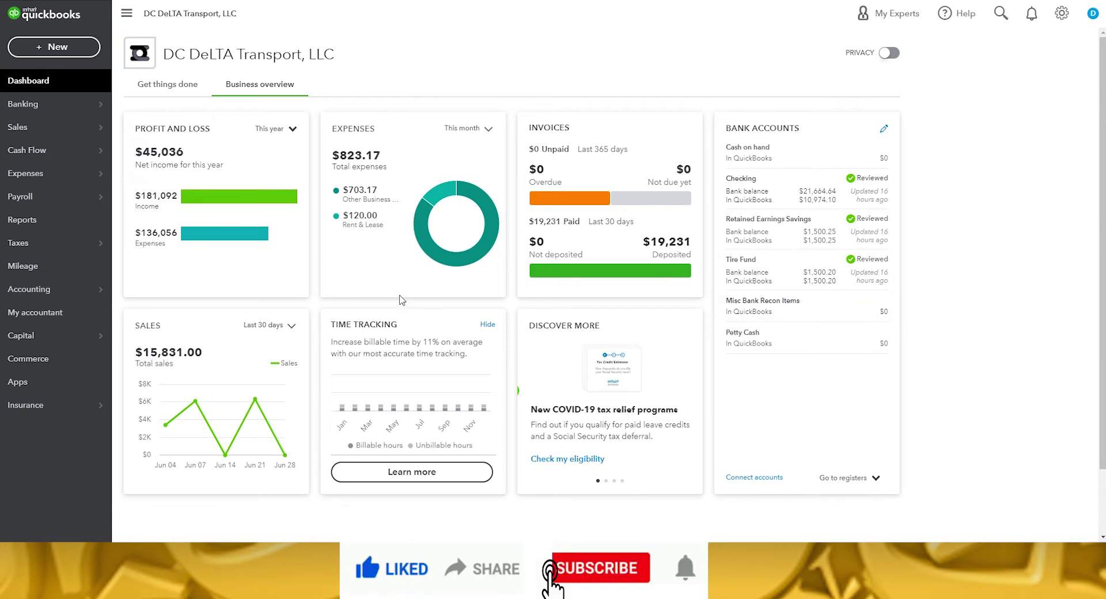
# Start a new invoice for ILS dated 06/28/2021 and edit its number to ILS1782814
pyautogui.click(78, 51)
pyautogui.click(47, 119)
pyautogui.click(98, 79)
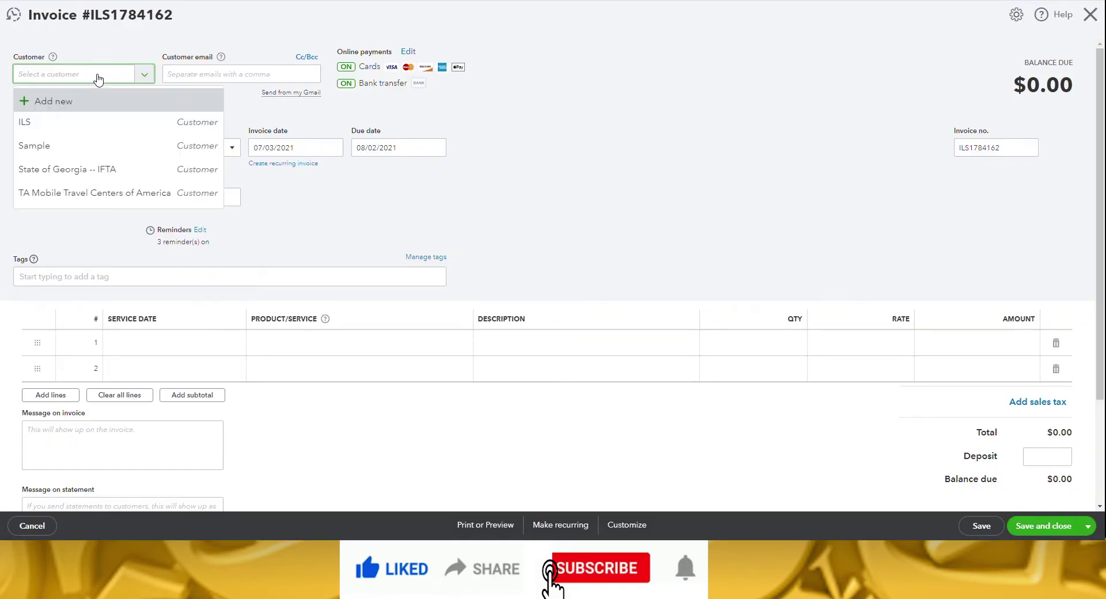
pyautogui.click(82, 122)
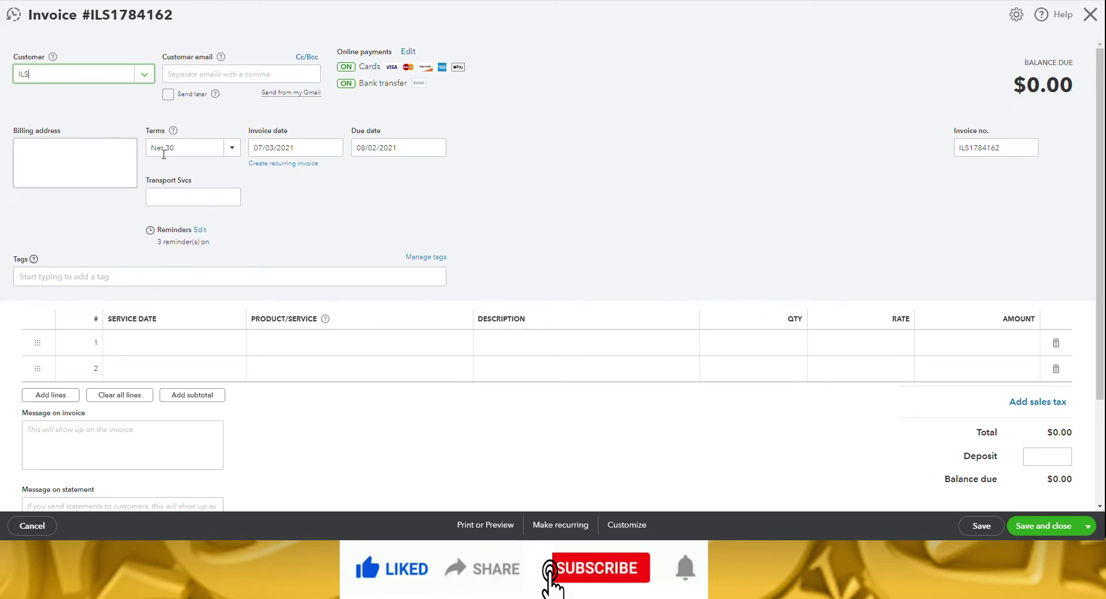
pyautogui.click(333, 148)
pyautogui.click(275, 212)
pyautogui.click(982, 148)
pyautogui.moveTo(982, 148); pyautogui.dragTo(1017, 157)
pyautogui.press('BackSpace')
pyautogui.press('BackSpace')
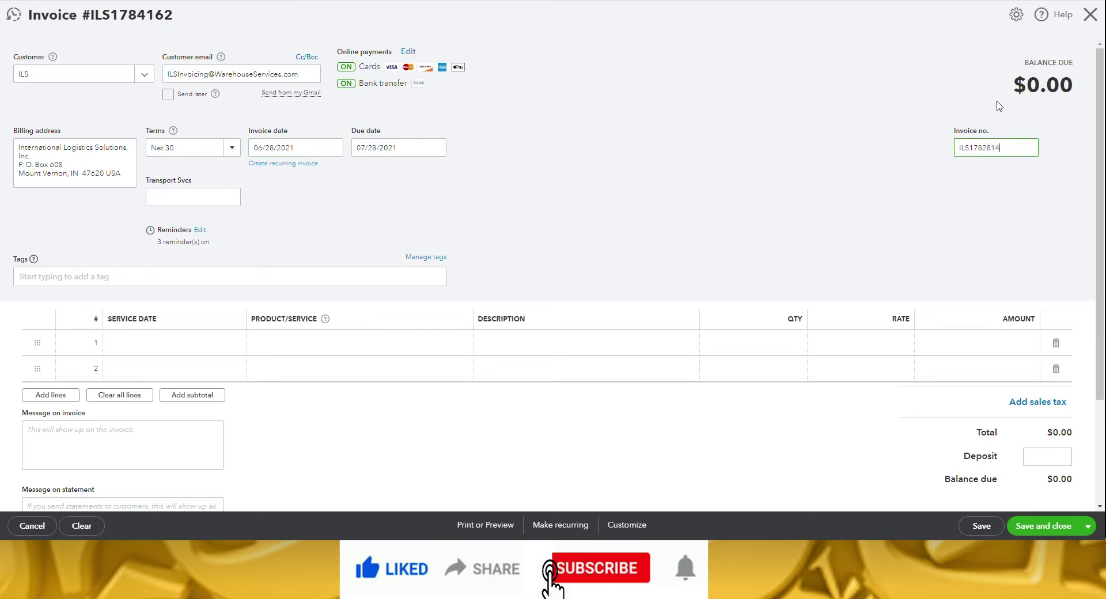
# Add a June 28 Transportation Services line at a rate of 1,800
pyautogui.click(233, 343)
pyautogui.click(233, 343)
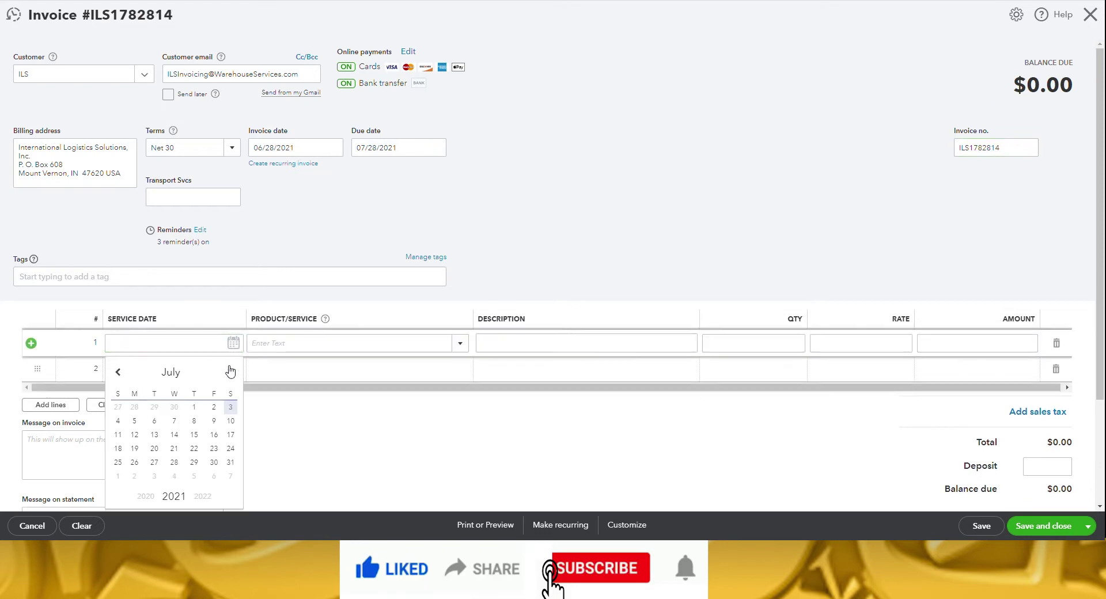
pyautogui.click(139, 407)
pyautogui.click(460, 343)
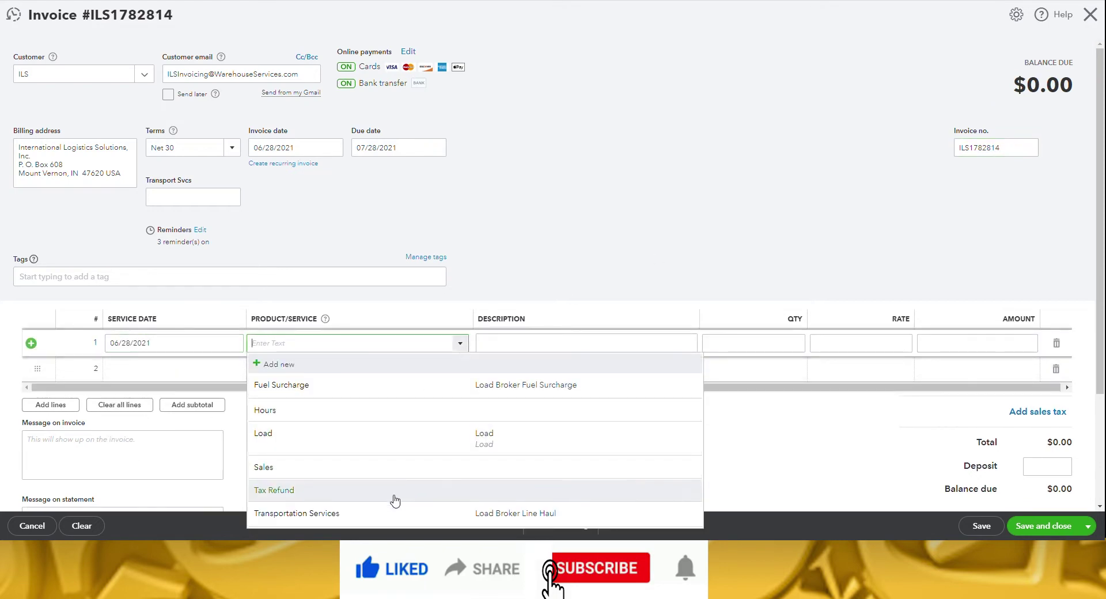
pyautogui.click(394, 513)
pyautogui.click(865, 345)
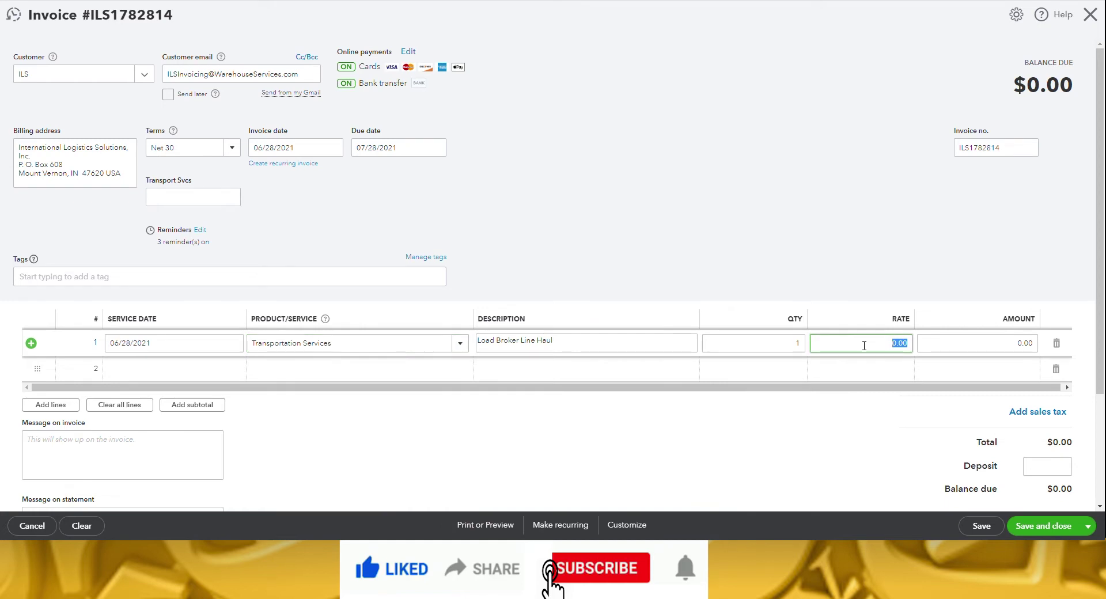
pyautogui.write('2181.00')
pyautogui.click(887, 343)
pyautogui.write('18')
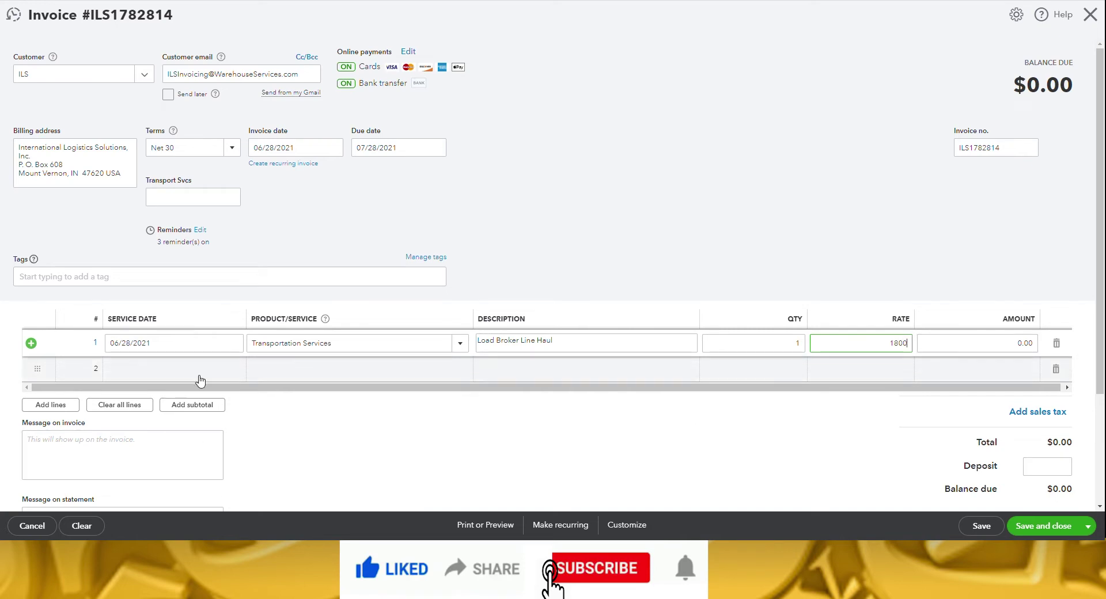
# Add a June 28 Fuel Surcharge line of 381.00 and save the $2,181 invoice
pyautogui.click(195, 371)
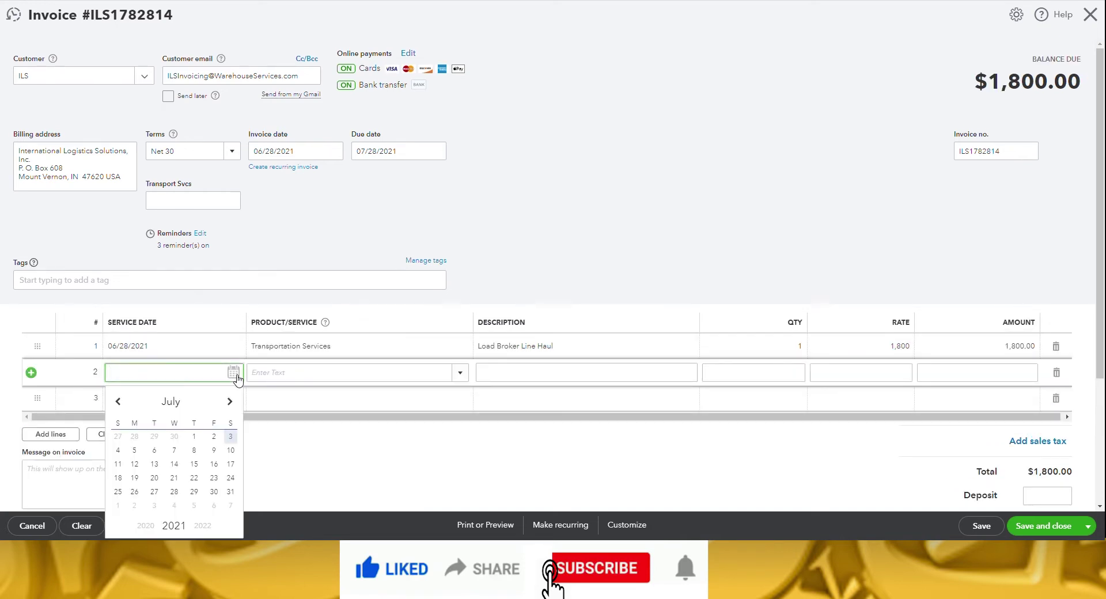
pyautogui.click(143, 436)
pyautogui.click(461, 372)
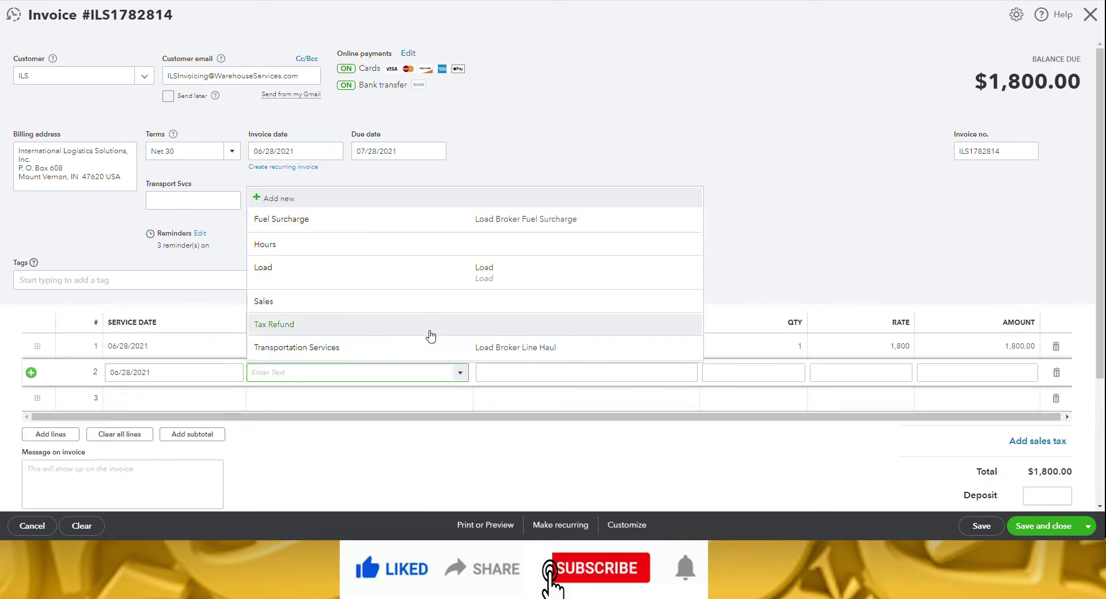
pyautogui.click(416, 229)
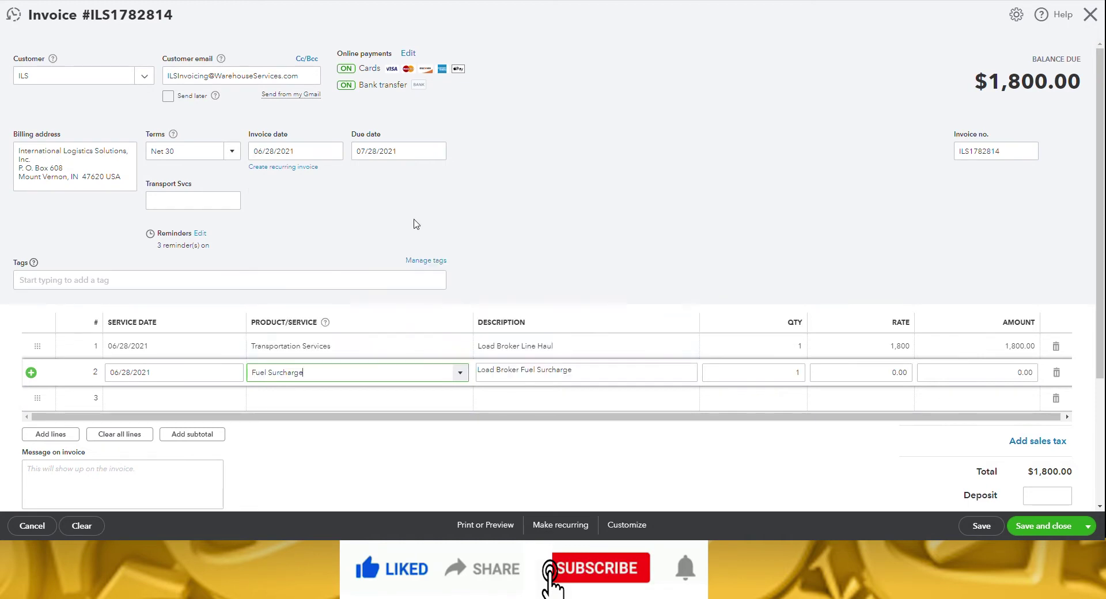
pyautogui.click(902, 372)
pyautogui.click(899, 374)
pyautogui.write('381.00')
pyautogui.click(764, 469)
pyautogui.scroll(-1, 755, 469)
pyautogui.scroll(-1, 754, 469)
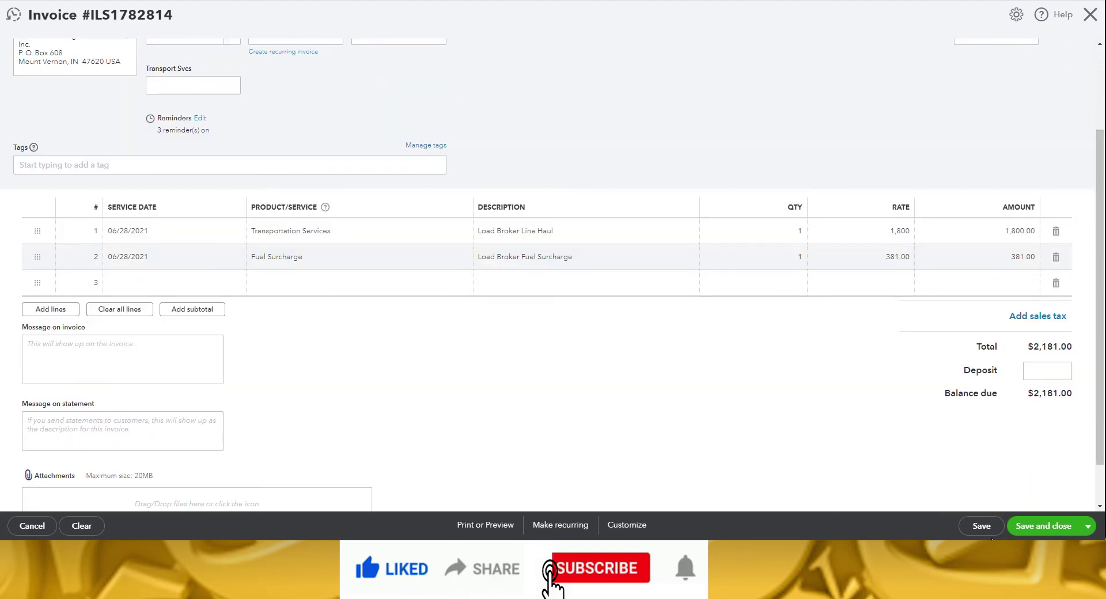
pyautogui.click(981, 526)
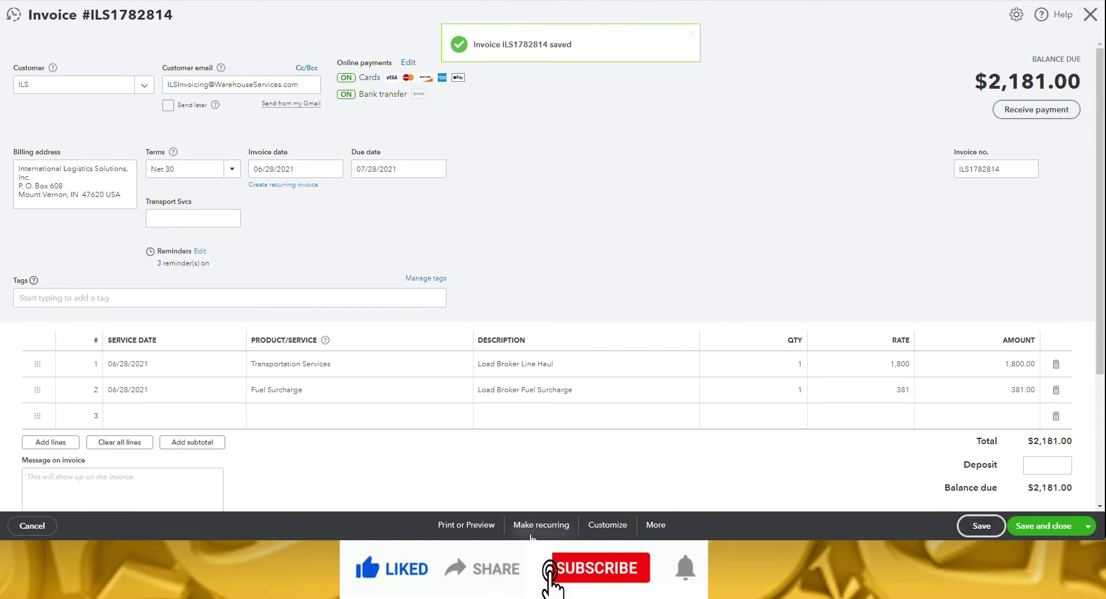
# Print-preview invoice ILS1782814 as a PDF and check the $2,181.00 total due
pyautogui.click(467, 524)
pyautogui.click(472, 467)
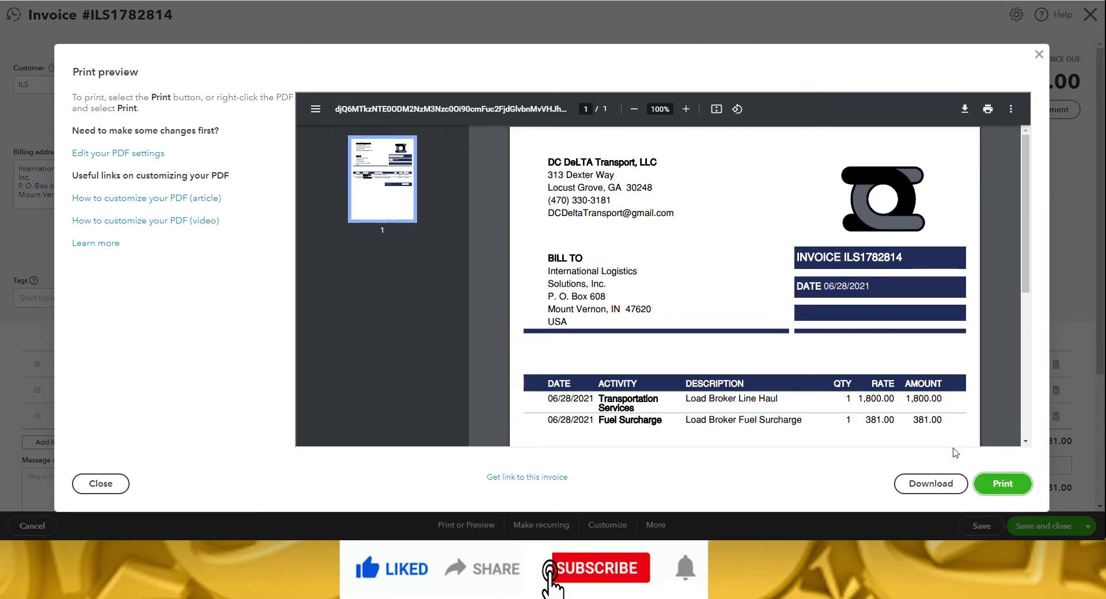
pyautogui.scroll(-5, 911, 382)
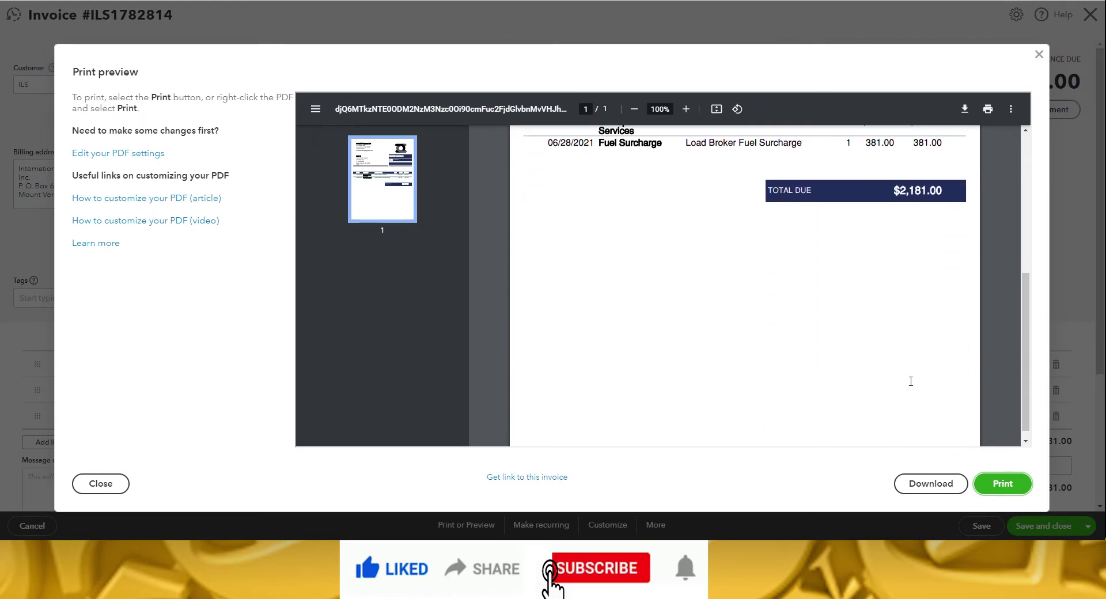
pyautogui.scroll(5, 911, 381)
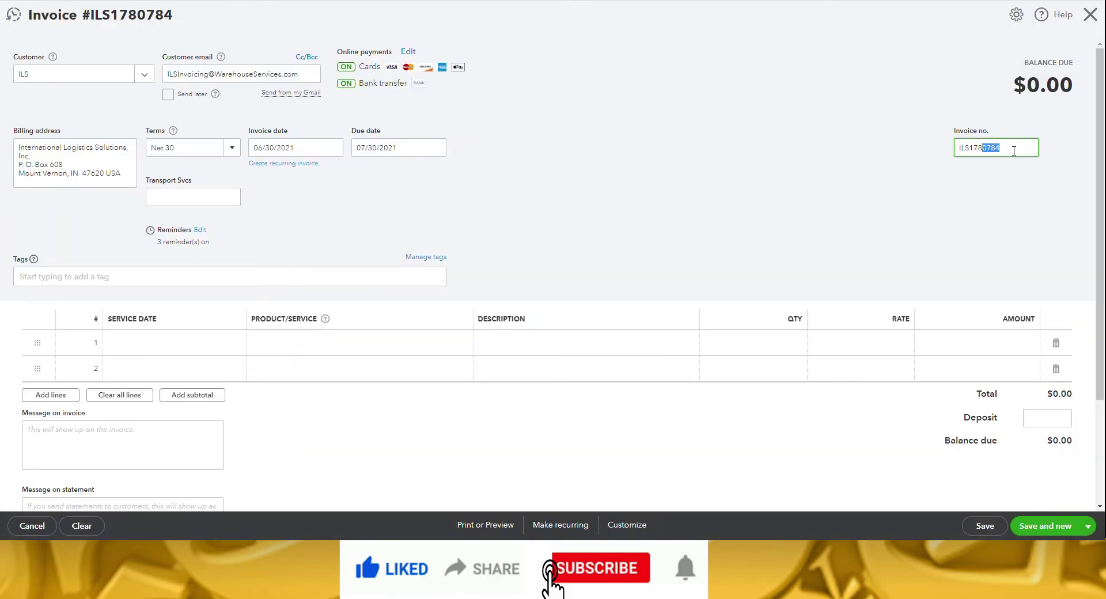
# Complete invoice ending 6961 dated 06/30/2021: Transportation Services 1,850, Fuel Surcharge 250, then save
pyautogui.write('6961')
pyautogui.click(207, 343)
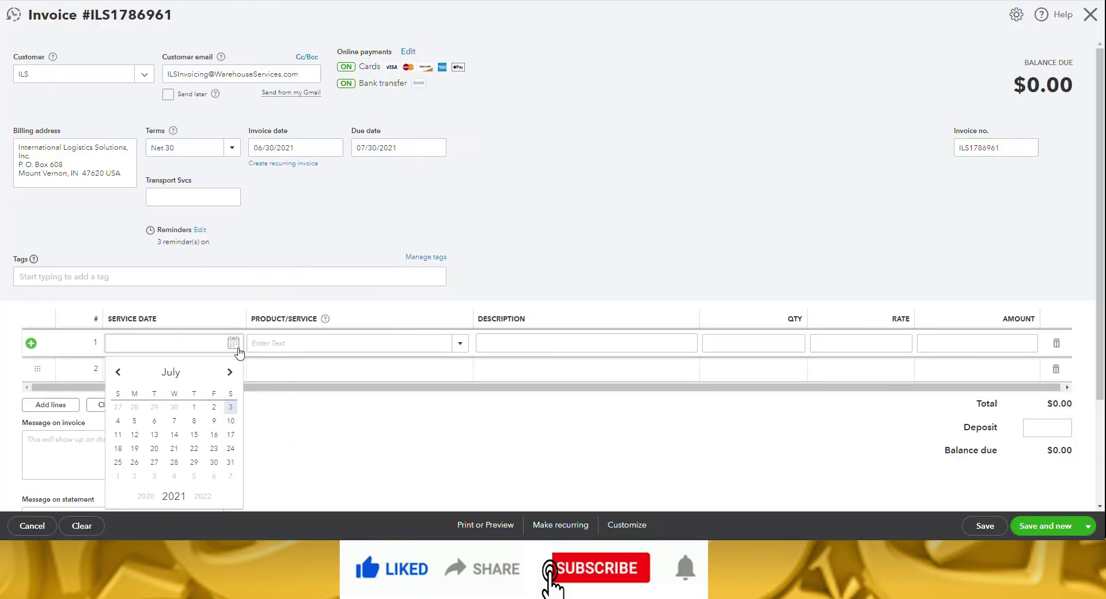
pyautogui.click(174, 406)
pyautogui.click(346, 343)
pyautogui.click(374, 512)
pyautogui.click(915, 344)
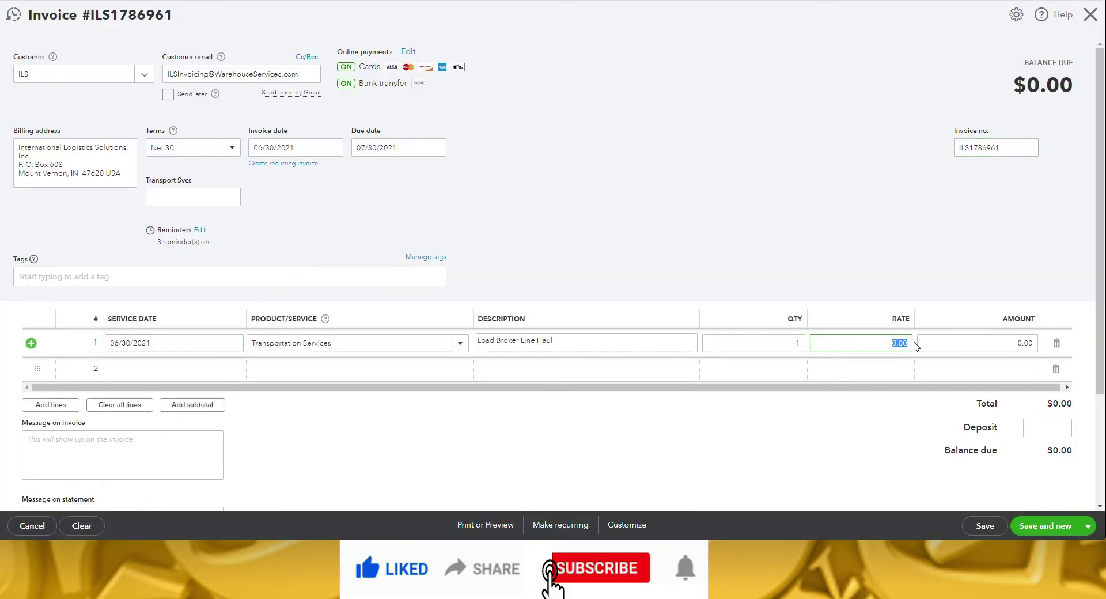
pyautogui.write('1850')
pyautogui.click(241, 370)
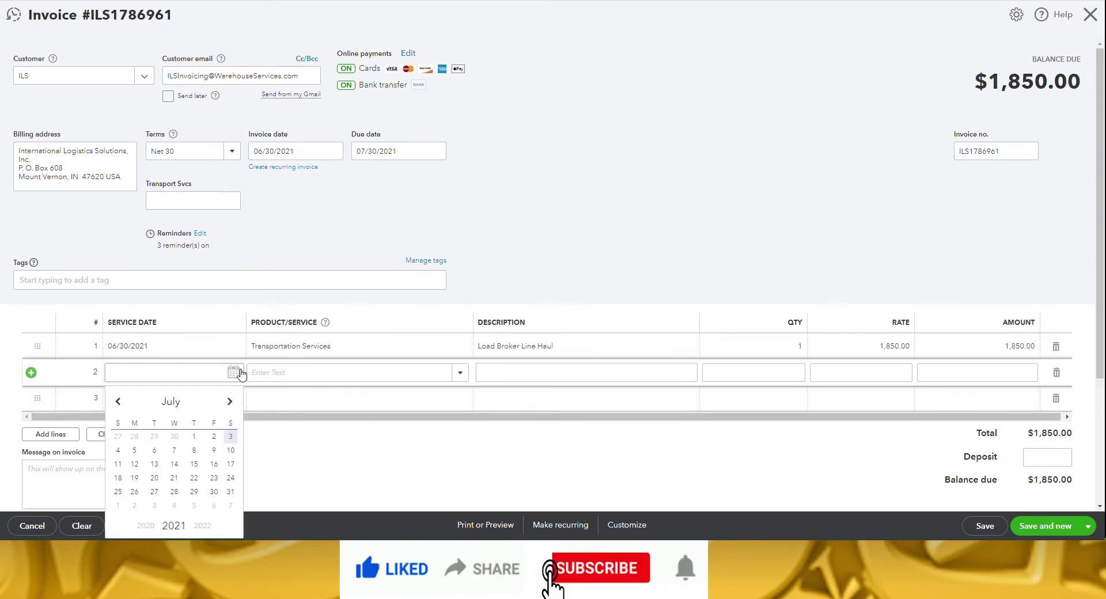
pyautogui.click(174, 437)
pyautogui.click(346, 373)
pyautogui.click(357, 217)
pyautogui.click(914, 373)
pyautogui.write('250')
pyautogui.click(984, 525)
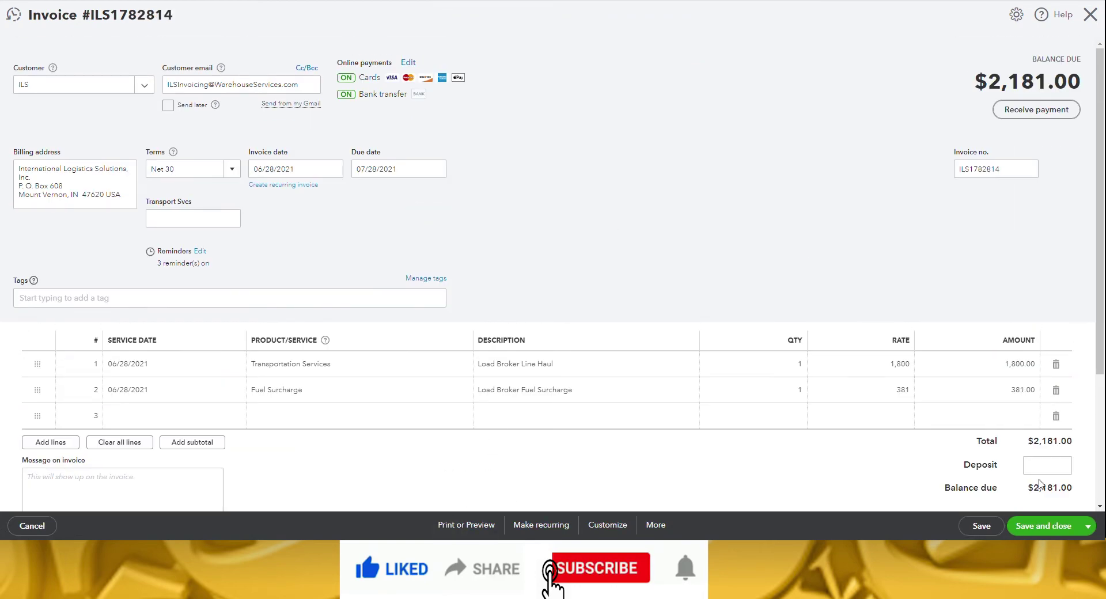
# Create invoice ending 0783 dated 06/29/2021 with Transportation Services 1,150 and Fuel Surcharge 250, and save
pyautogui.click(1046, 526)
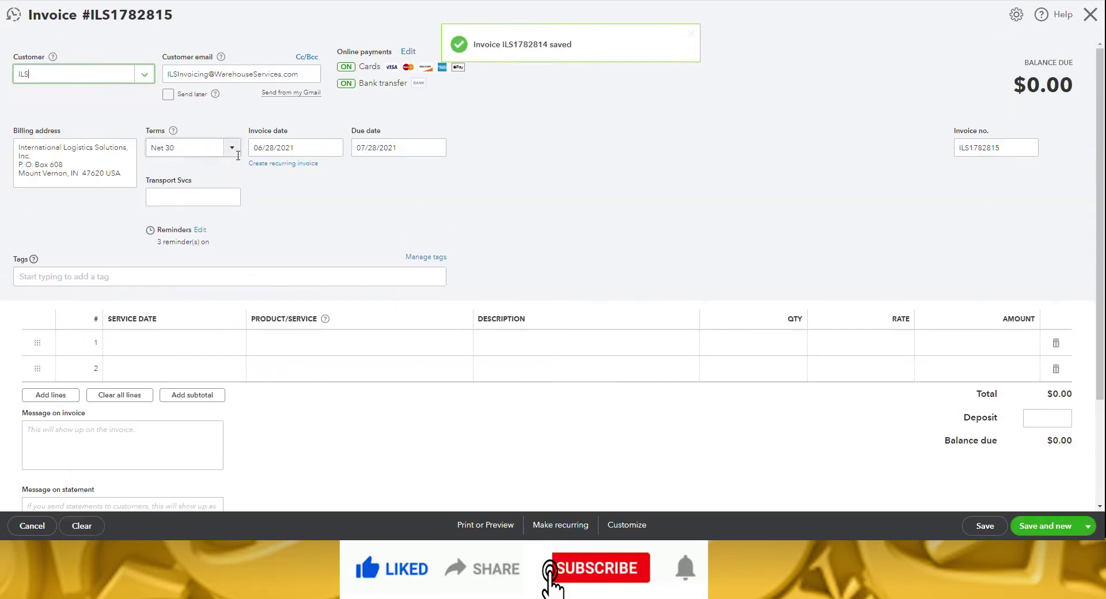
pyautogui.moveTo(1000, 148); pyautogui.dragTo(982, 148)
pyautogui.write('0783')
pyautogui.click(358, 346)
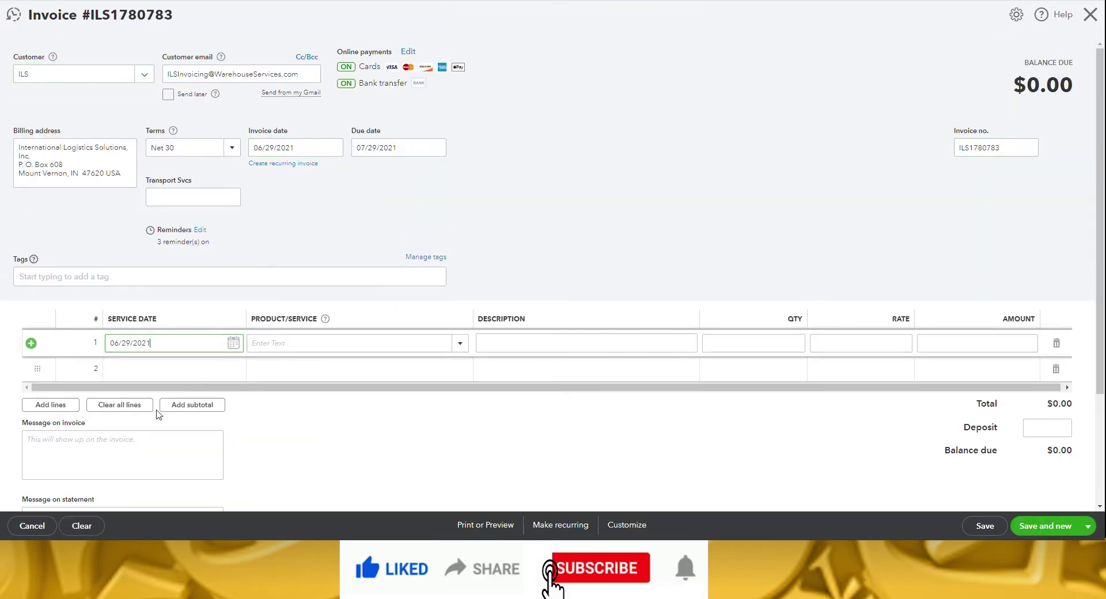
pyautogui.click(357, 371)
pyautogui.click(882, 345)
pyautogui.write('1150')
pyautogui.click(217, 369)
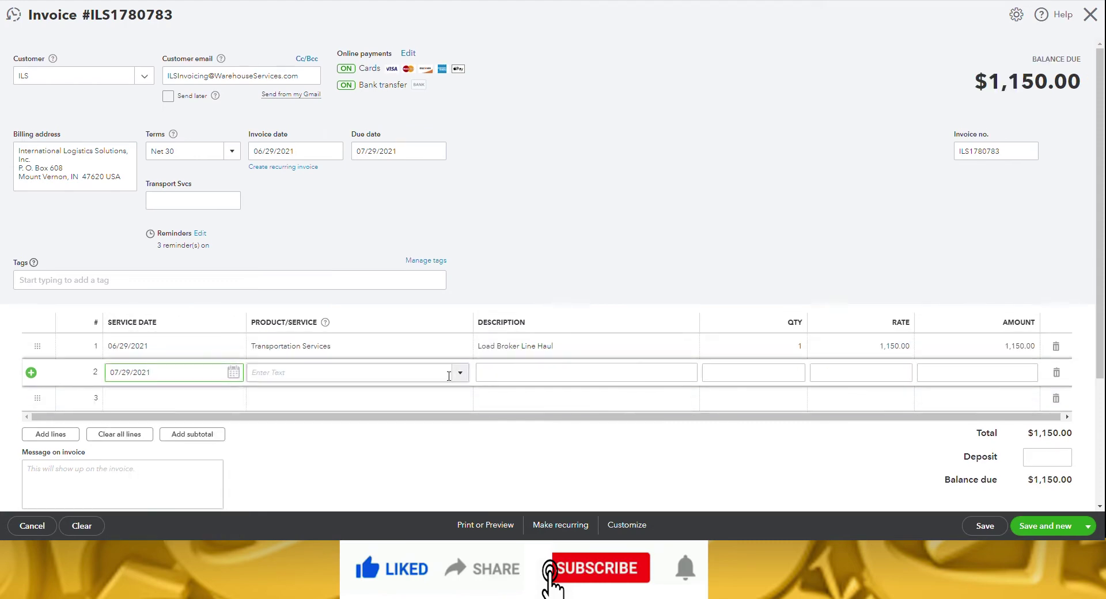
pyautogui.click(358, 372)
pyautogui.click(358, 259)
pyautogui.click(899, 374)
pyautogui.write('250')
pyautogui.click(985, 525)
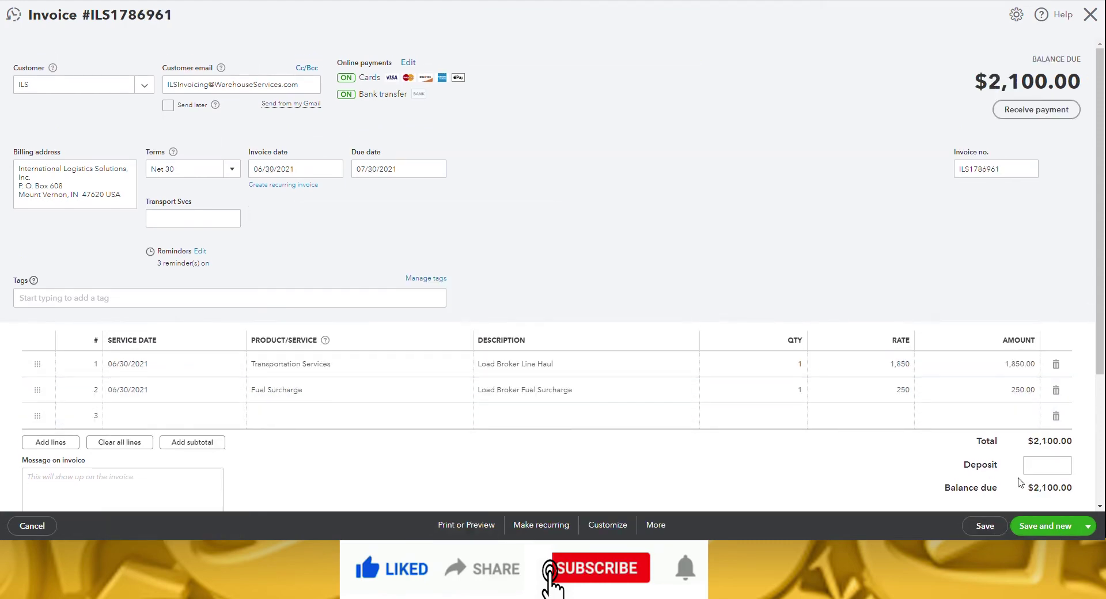
# Start a new ILS invoice dated 06/30/2021 numbered ILS1786850
pyautogui.click(1043, 527)
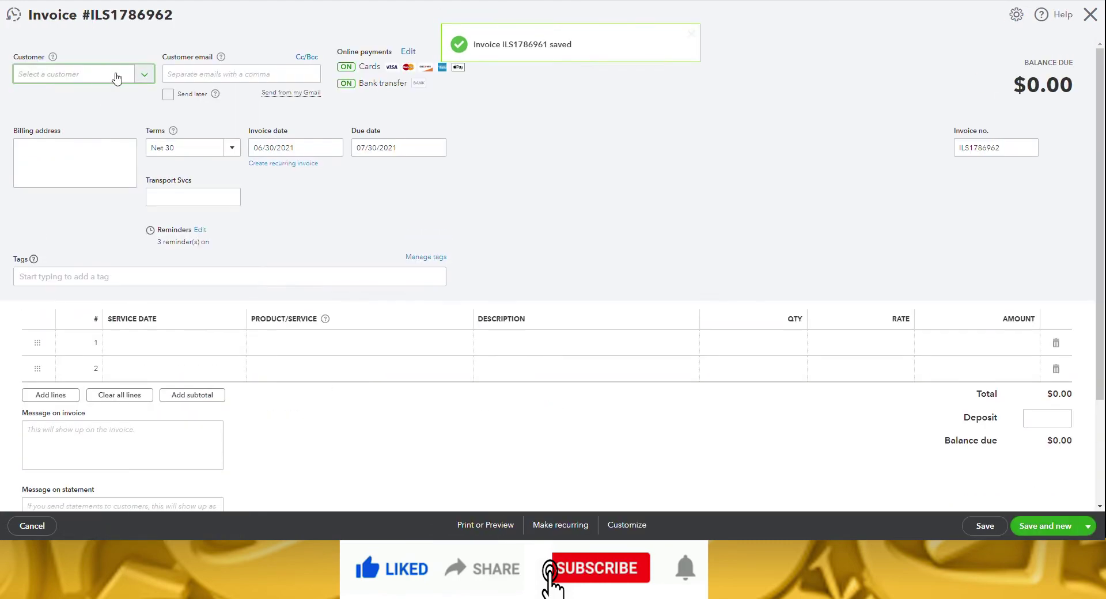
pyautogui.click(107, 78)
pyautogui.click(99, 135)
pyautogui.click(333, 148)
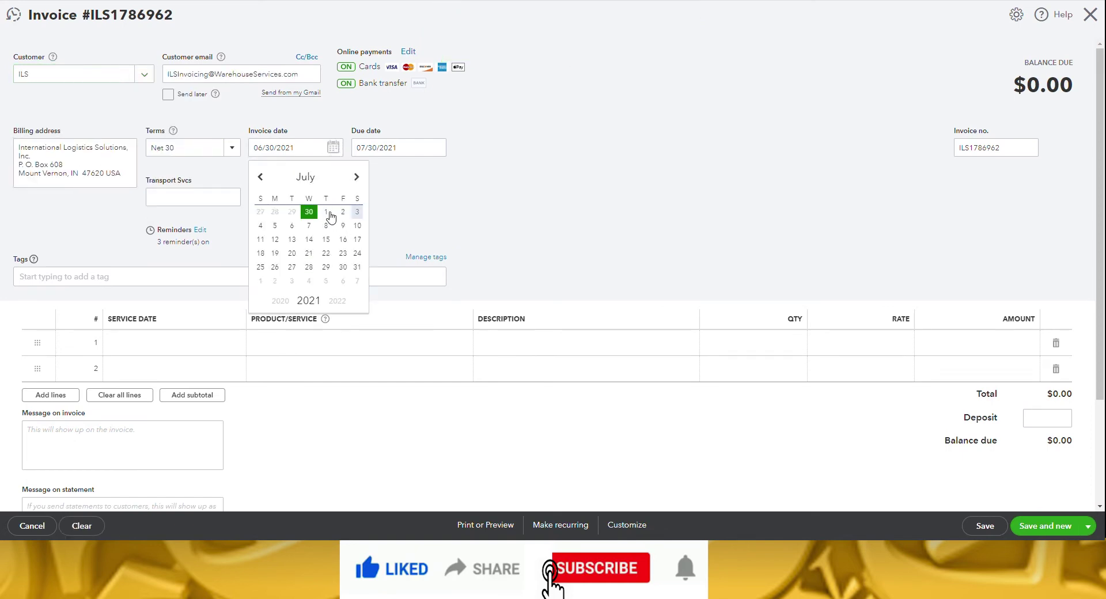
pyautogui.click(313, 215)
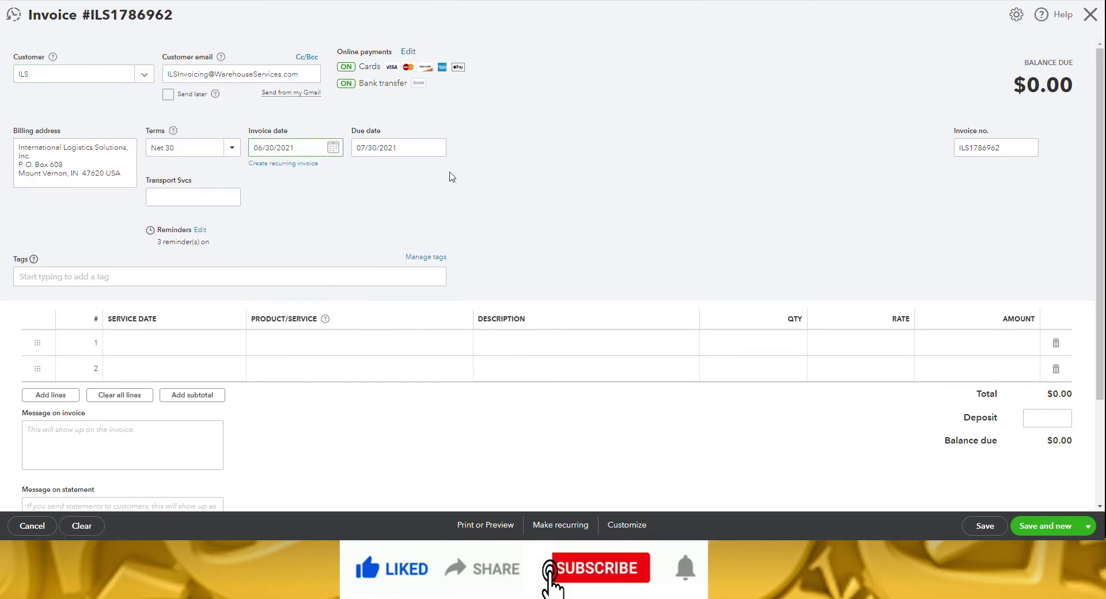
pyautogui.click(1020, 149)
pyautogui.write('6850')
# Add Transportation Services and Fuel Surcharge lines, with a rate of 1,000 on the first
pyautogui.click(236, 346)
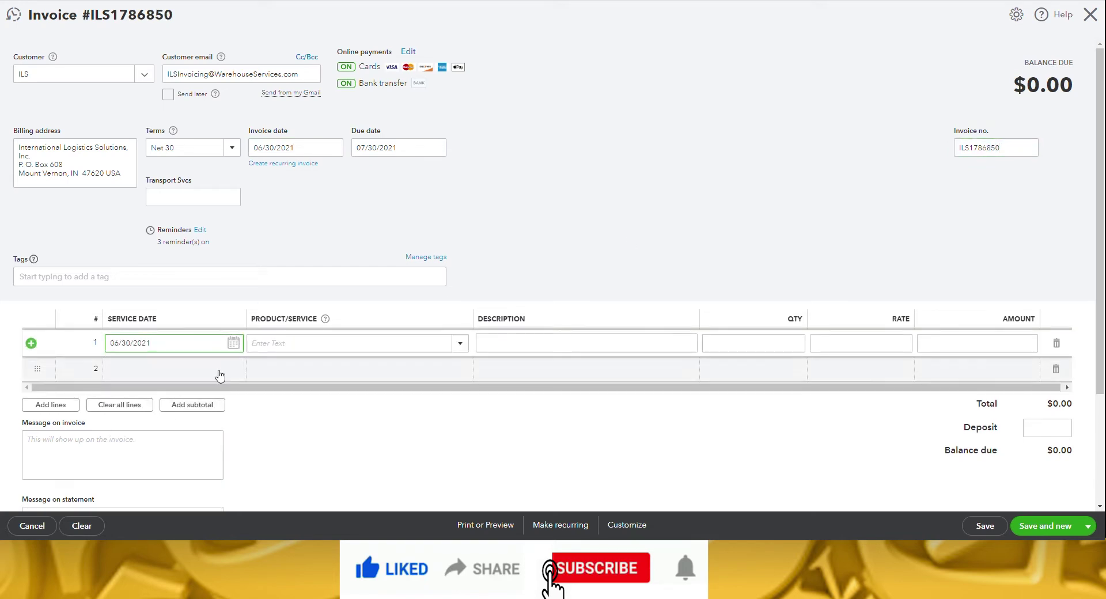
pyautogui.click(221, 375)
pyautogui.click(459, 343)
pyautogui.click(296, 318)
pyautogui.click(380, 369)
pyautogui.click(281, 216)
pyautogui.click(868, 344)
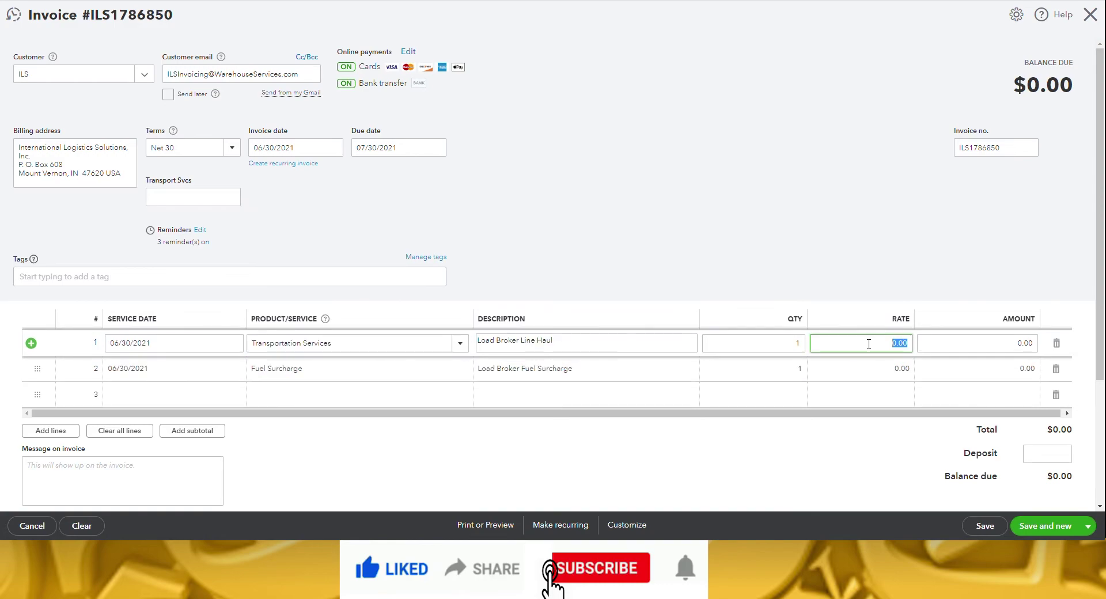
pyautogui.write('1000')
pyautogui.click(869, 369)
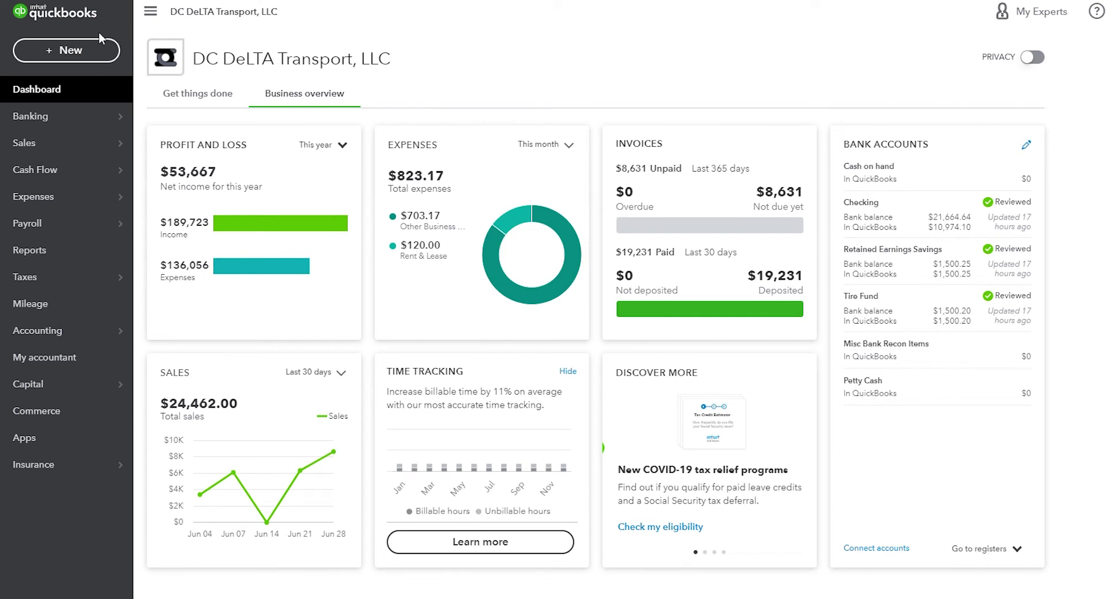
# Start a new expense to payee CAT Scale dated 07/01/2021
pyautogui.click(100, 41)
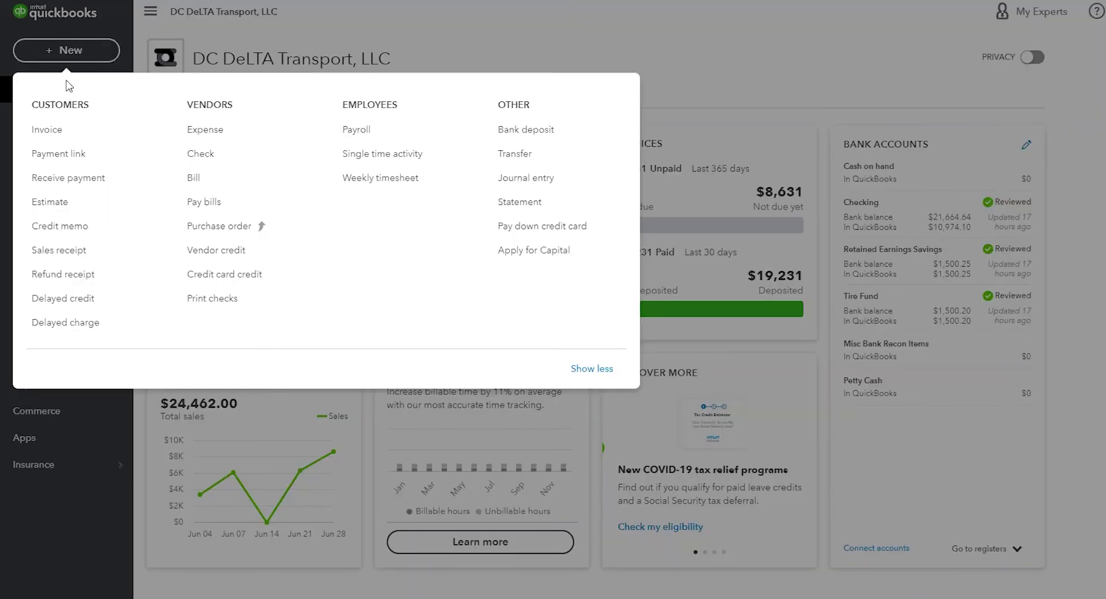
pyautogui.click(209, 133)
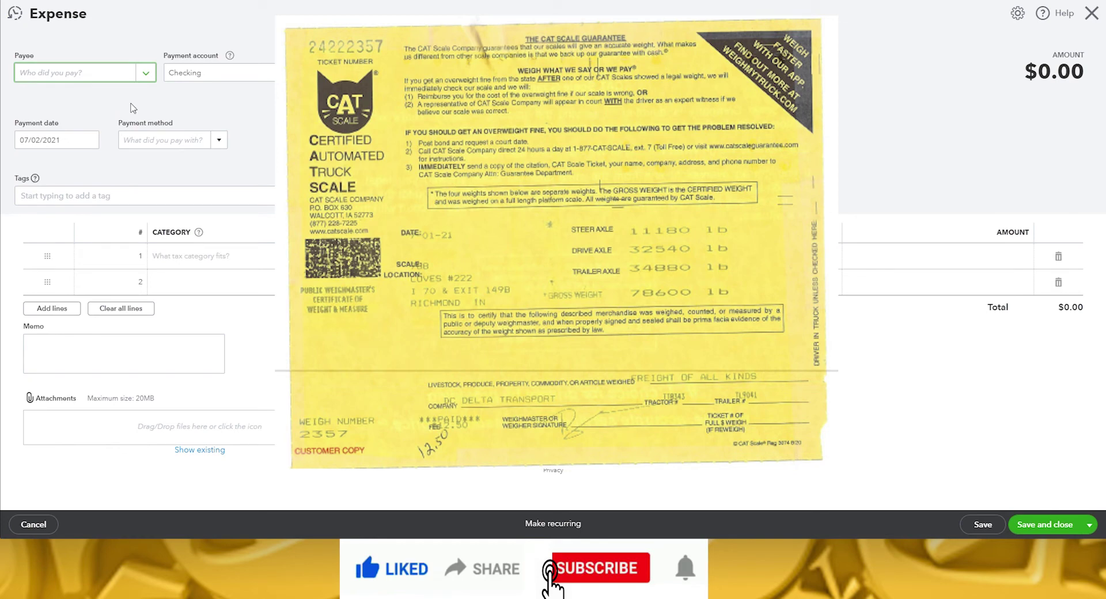
pyautogui.write('cat')
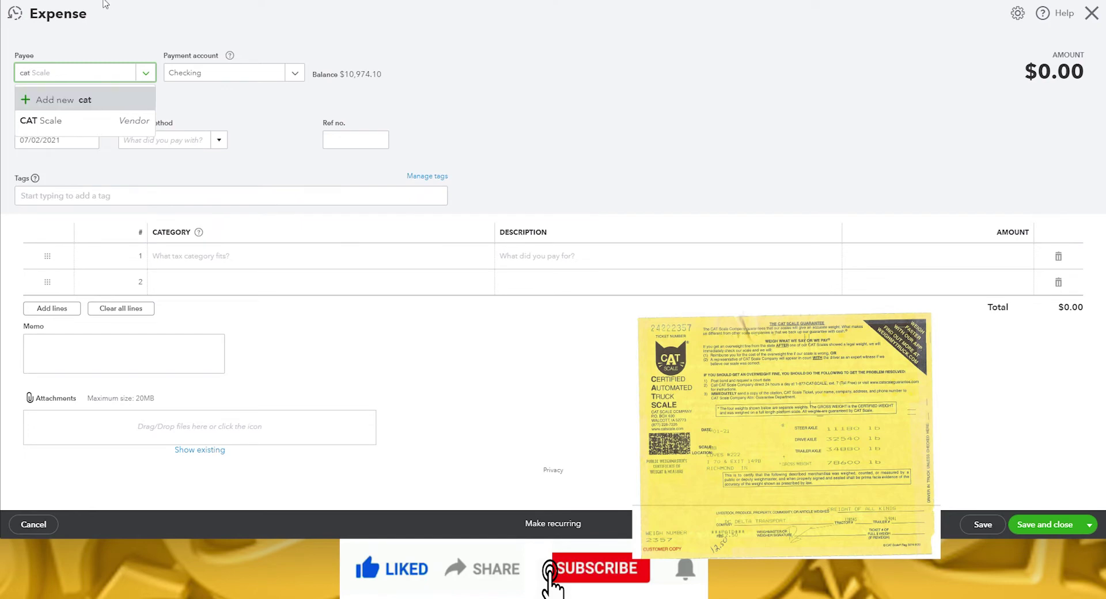
pyautogui.click(133, 118)
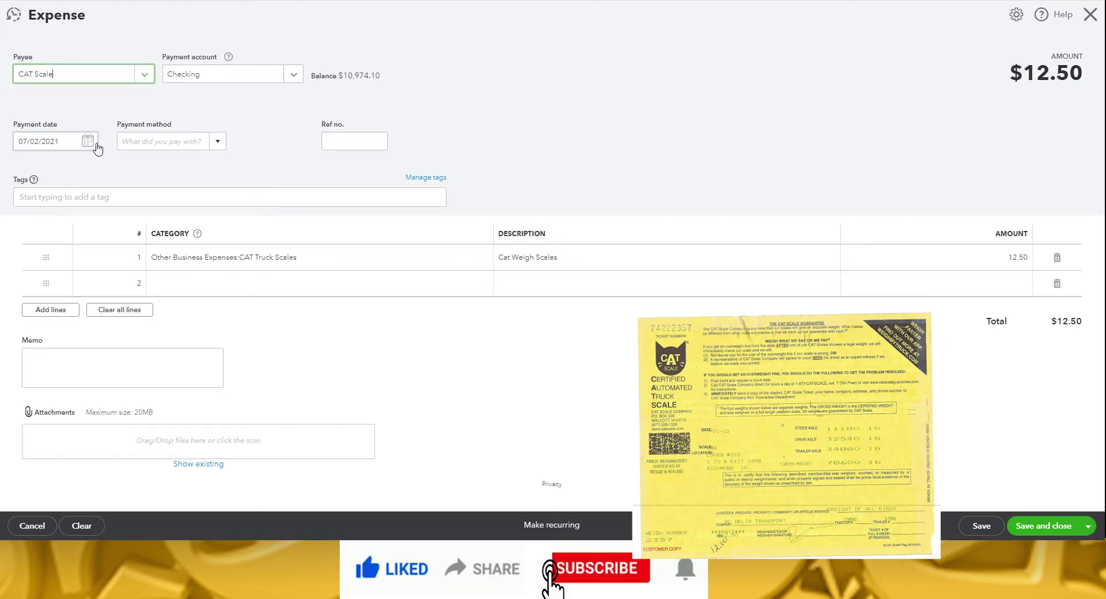
pyautogui.click(97, 145)
pyautogui.click(99, 172)
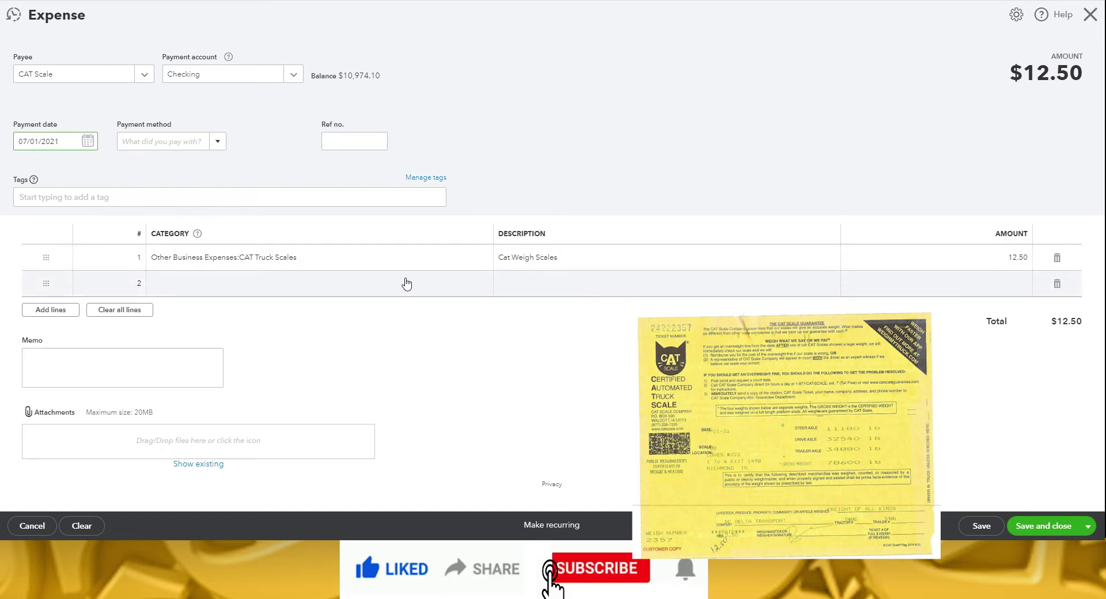
# Set the category CAT Truck Scales on all four expense lines
pyautogui.click(348, 258)
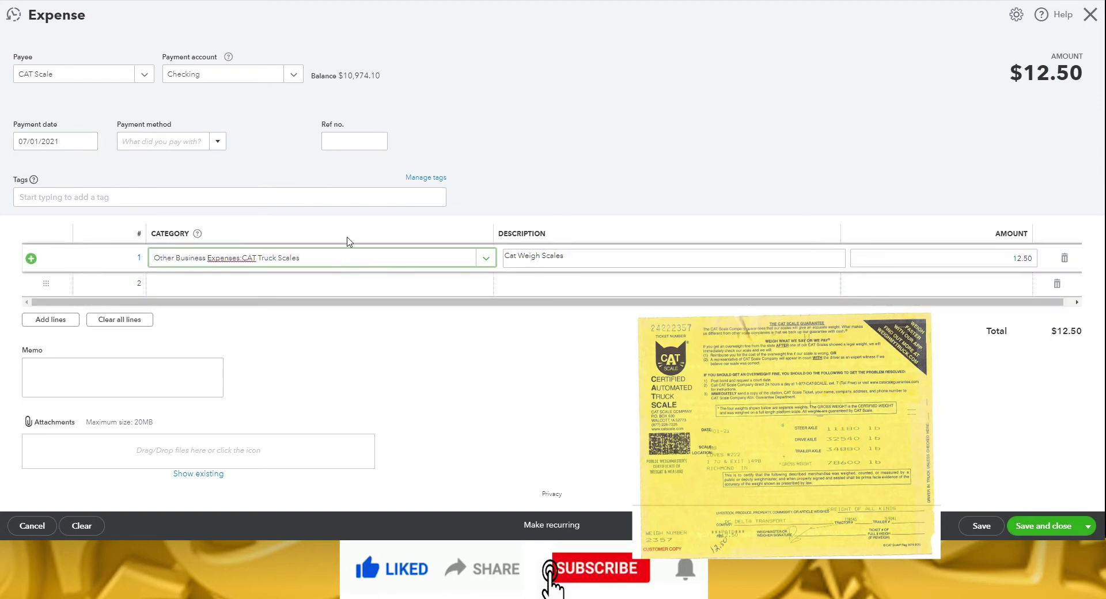
pyautogui.click(327, 259)
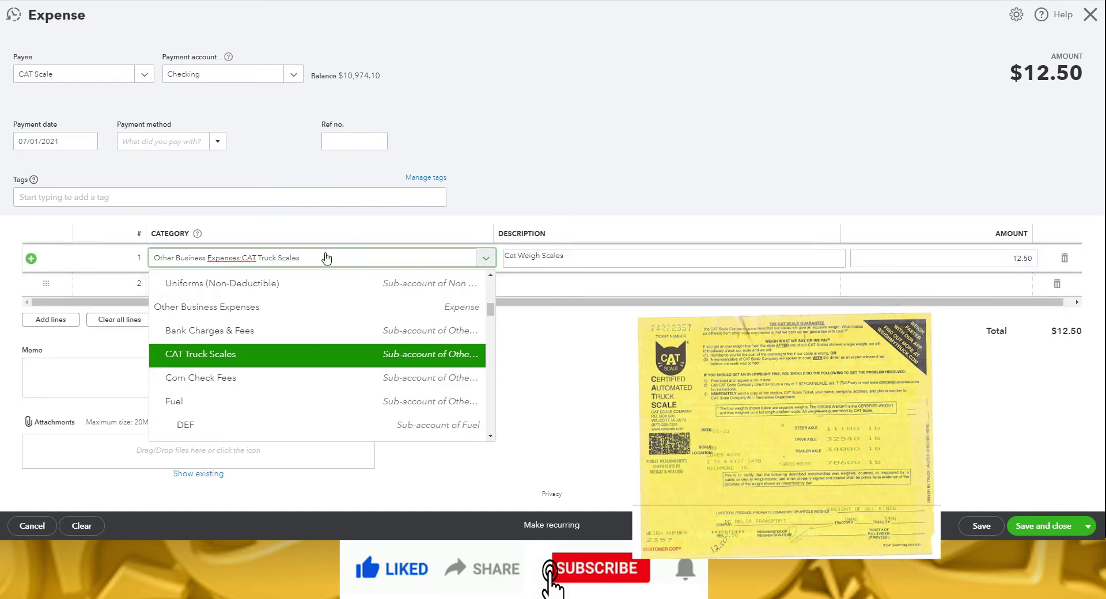
pyautogui.click(327, 259)
pyautogui.hotkey('ctrl', 'c')
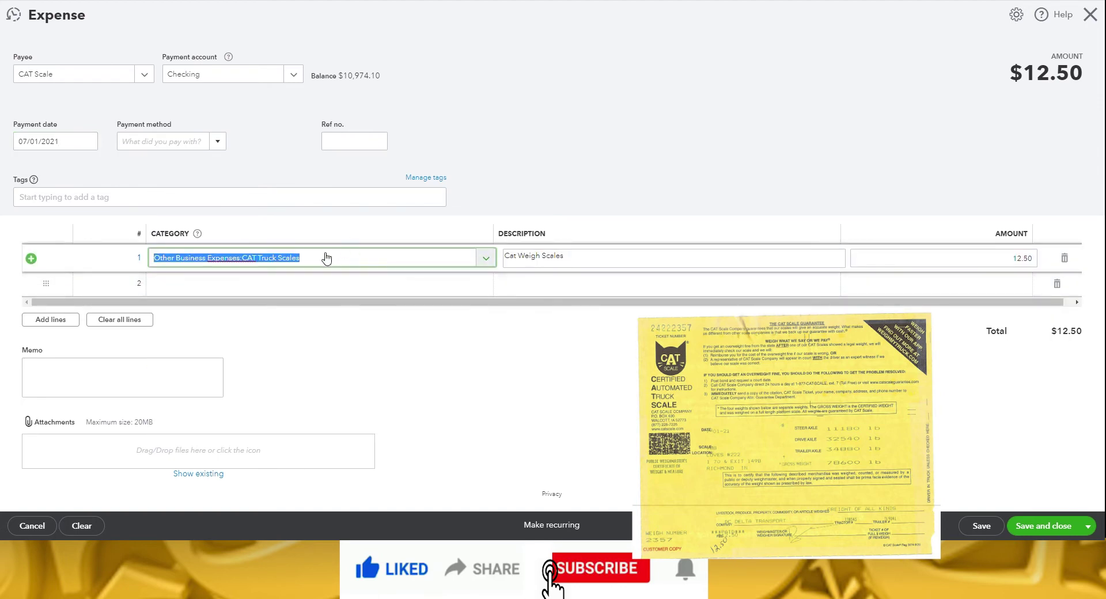
pyautogui.click(317, 283)
pyautogui.hotkey('ctrl', 'v')
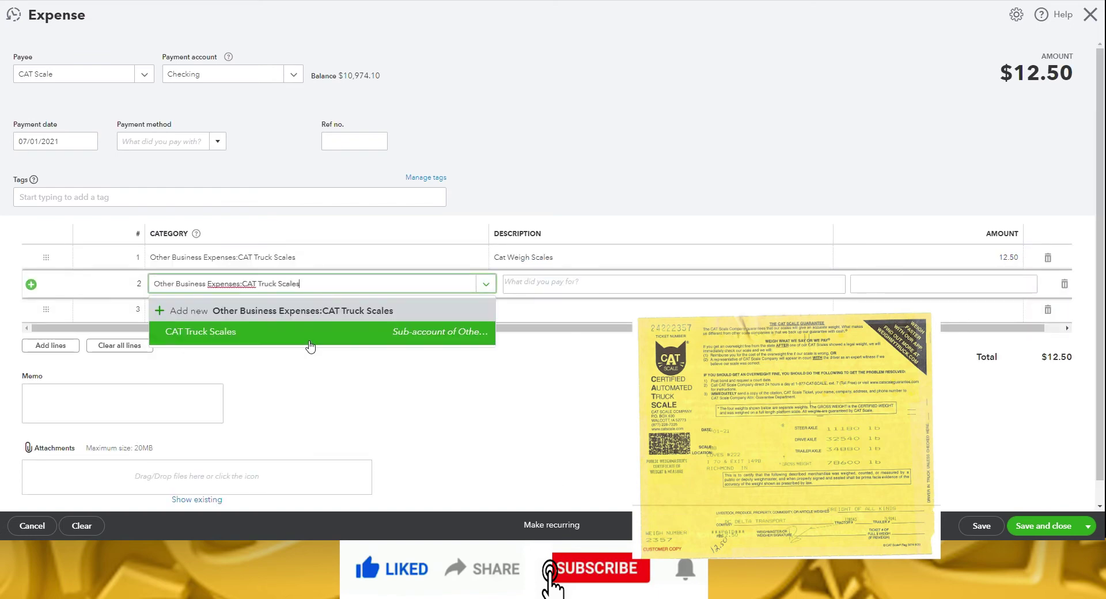
pyautogui.click(310, 332)
pyautogui.click(291, 310)
pyautogui.hotkey('ctrl', 'v')
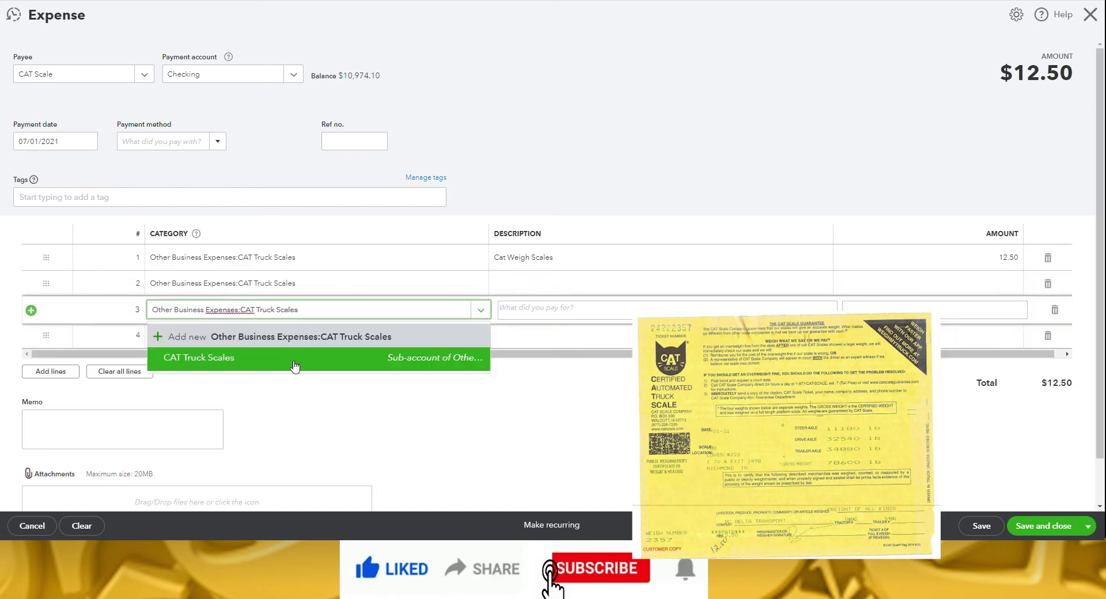
pyautogui.click(295, 367)
pyautogui.click(292, 334)
pyautogui.hotkey('ctrl', 'v')
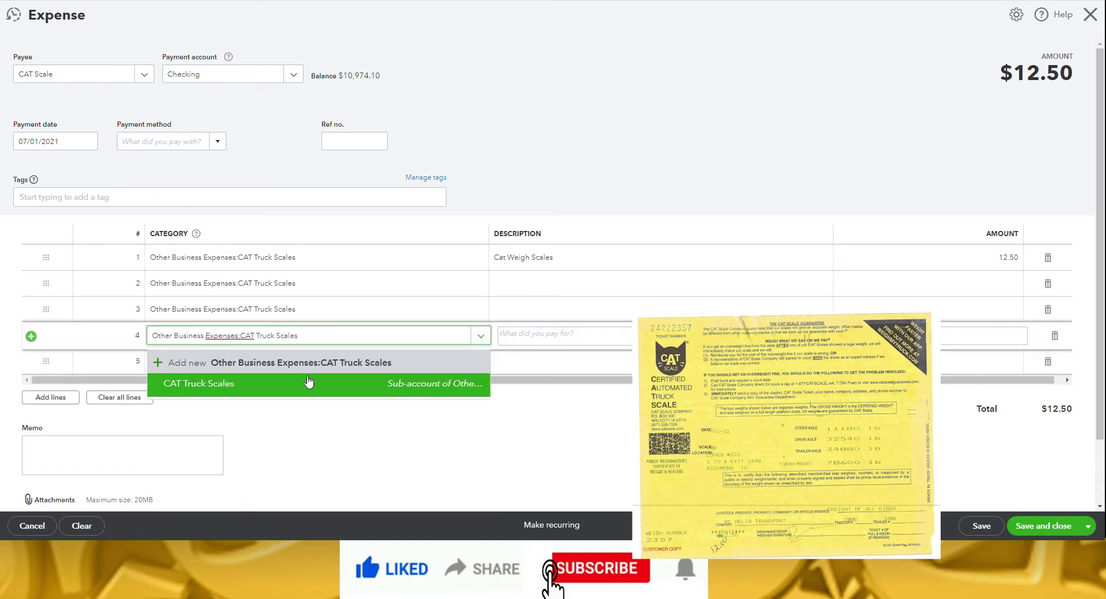
pyautogui.click(308, 390)
# Copy the description 'Cat Weigh Scales' into lines 2, 3 and 4
pyautogui.click(543, 266)
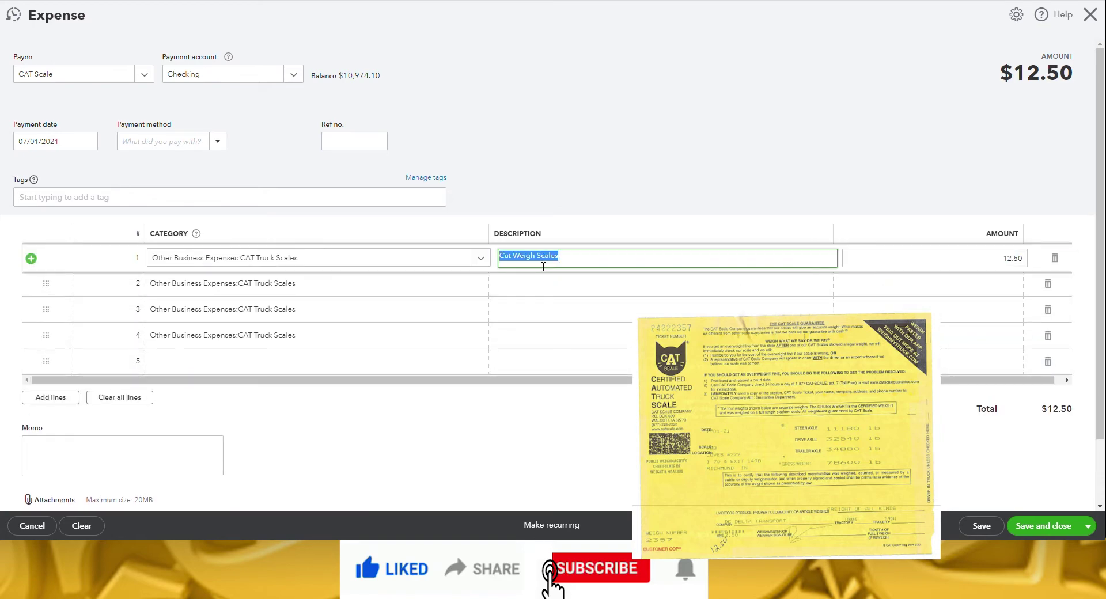
pyautogui.hotkey('ctrl', 'c')
pyautogui.click(527, 285)
pyautogui.hotkey('ctrl', 'v')
pyautogui.click(521, 319)
pyautogui.hotkey('ctrl', 'v')
pyautogui.click(519, 338)
pyautogui.hotkey('ctrl', 'v')
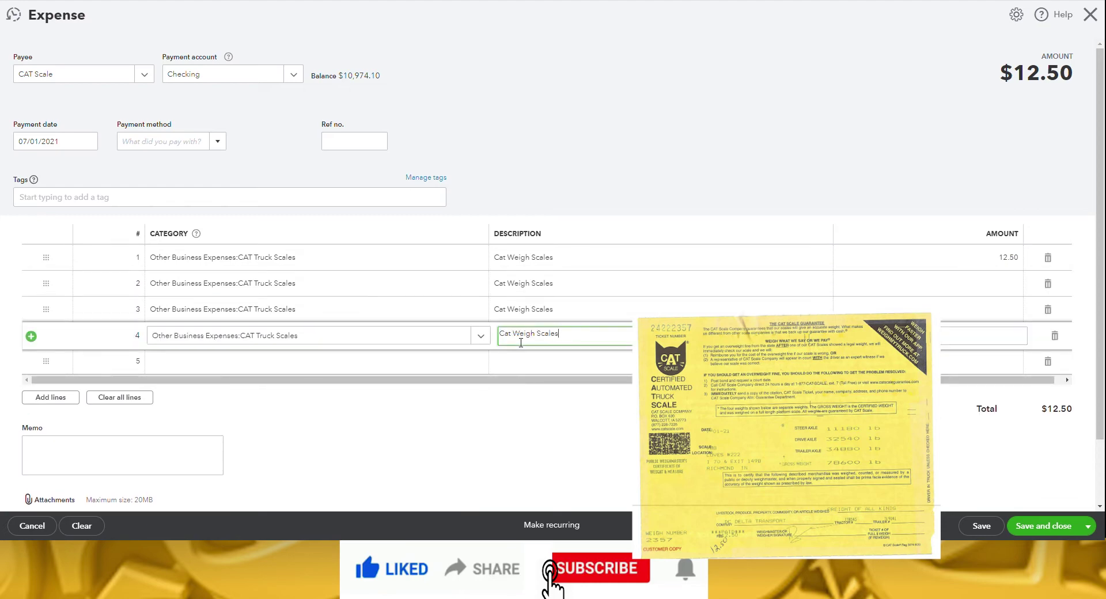
# Enter the line amounts 12.50, 12.50, 3.00 and 3.00, totalling $31.00
pyautogui.click(917, 293)
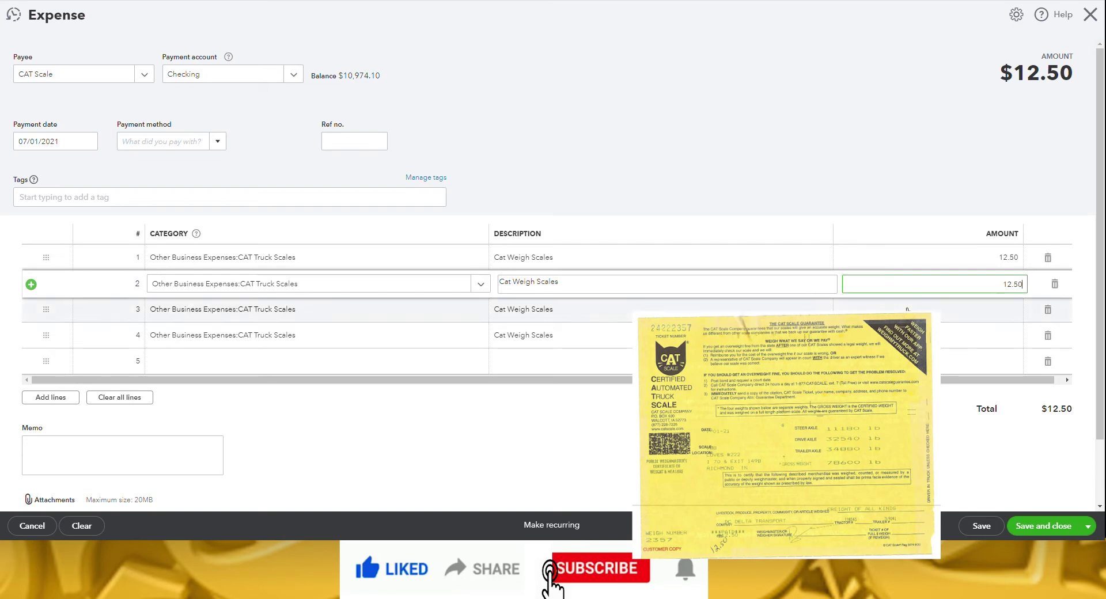
pyautogui.click(908, 310)
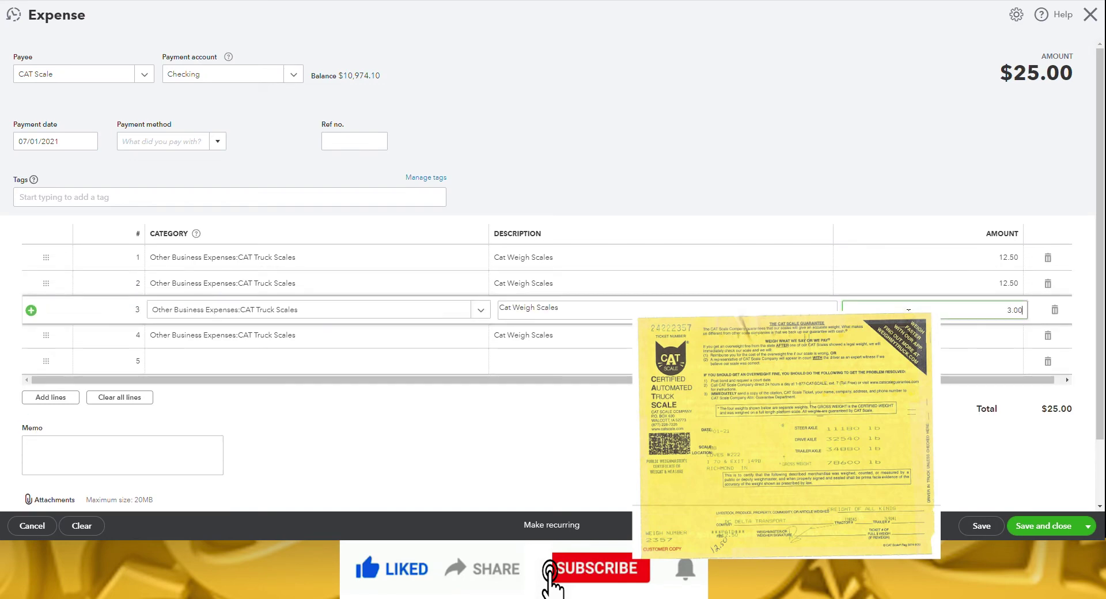
pyautogui.click(910, 336)
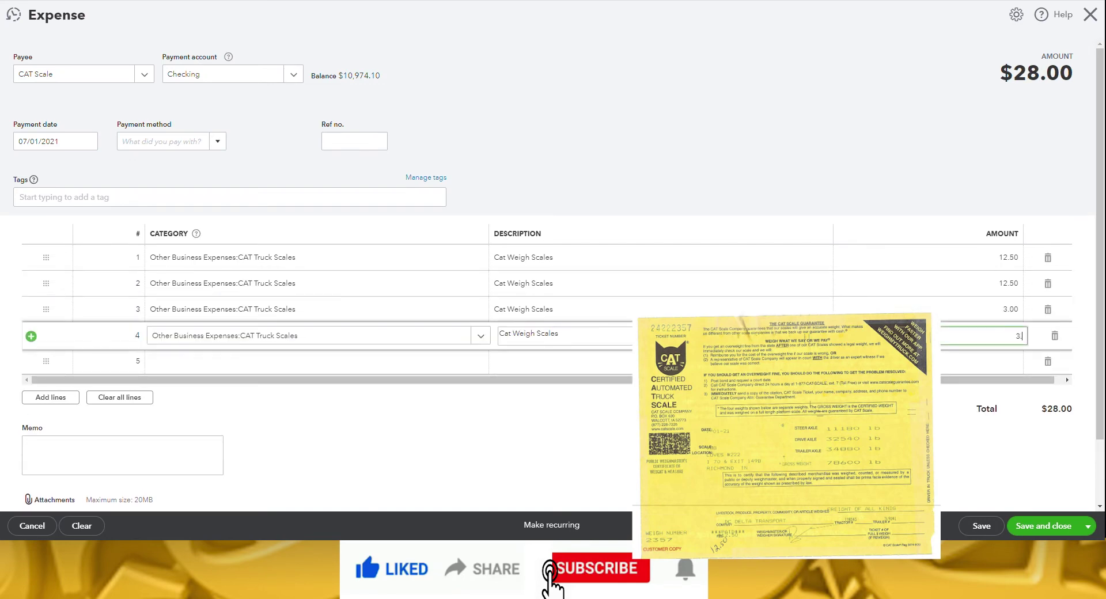
pyautogui.write('3.00')
pyautogui.click(589, 496)
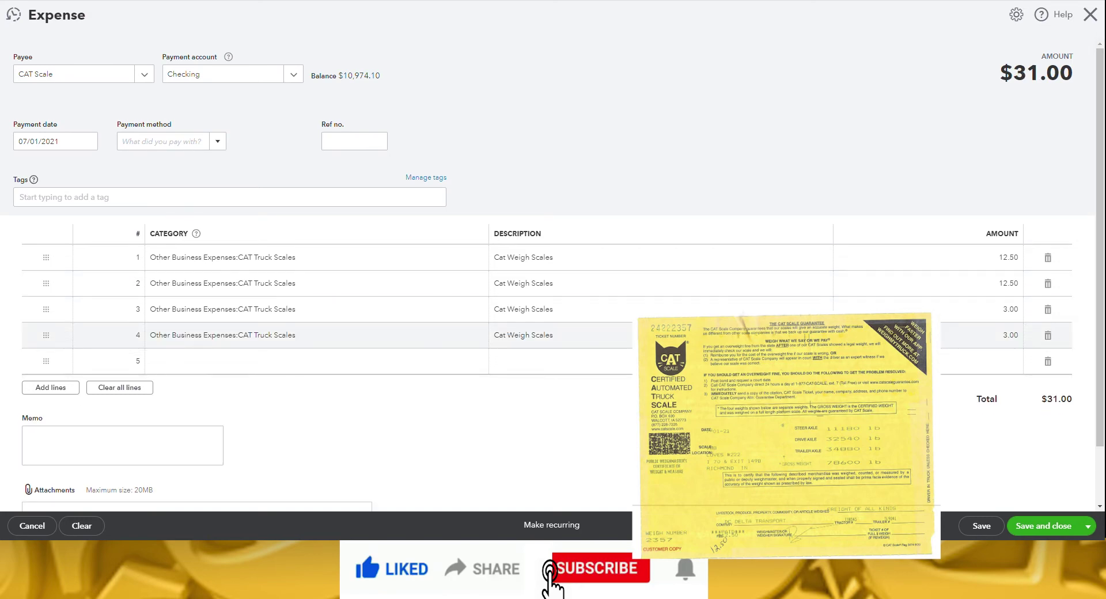
# Attach the receipt 'Cat Scale 06-27-2021 to 07-03-2021.pdf' and reveal the Save and new option
pyautogui.scroll(-2, 590, 495)
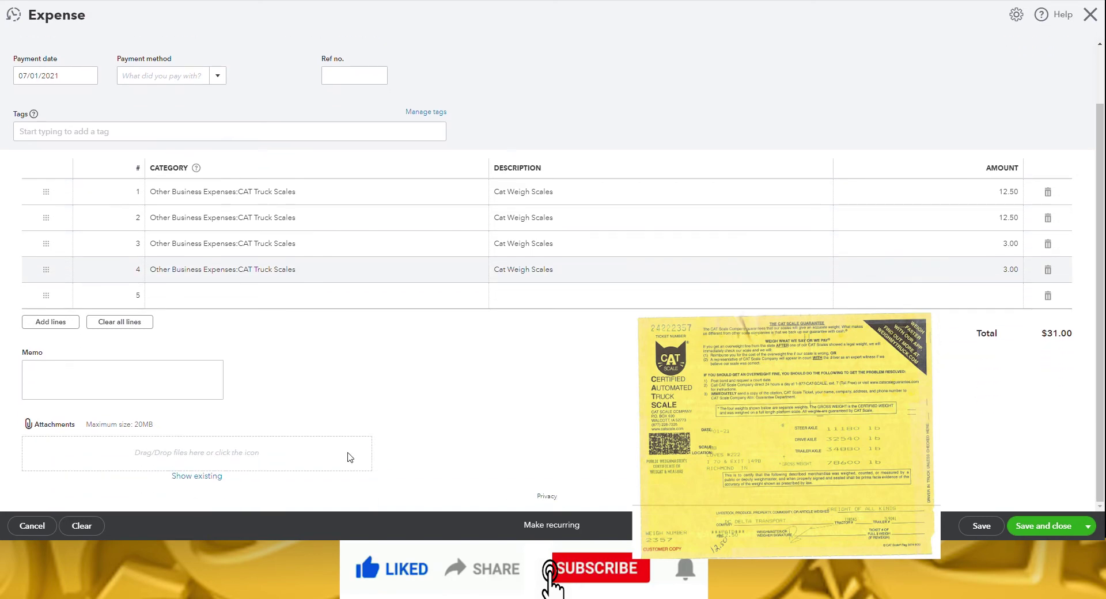
pyautogui.moveTo(197, 453); pyautogui.dragTo(197, 453)
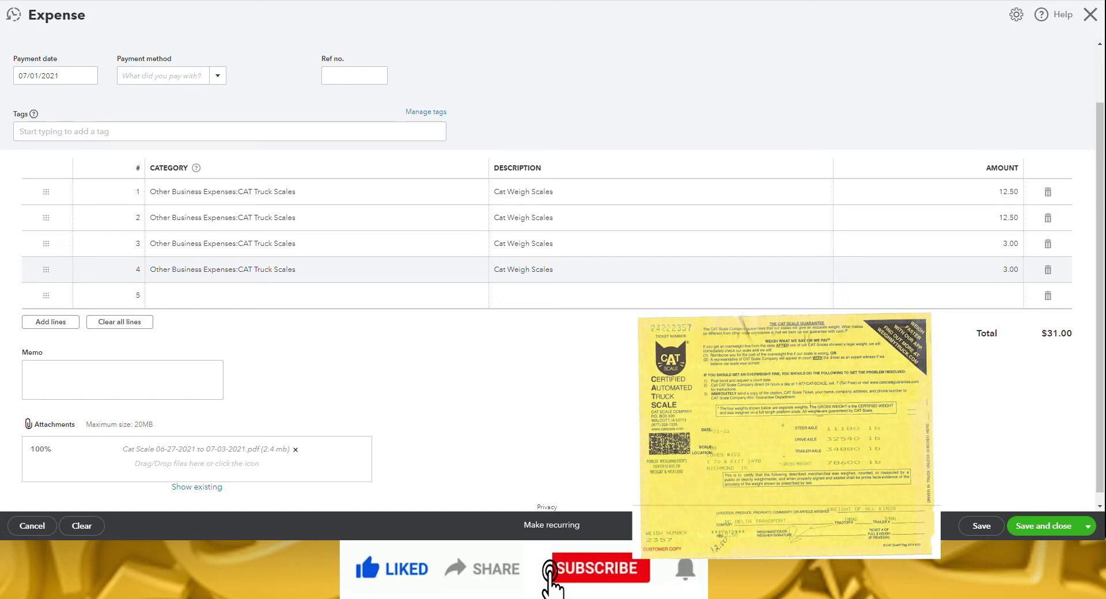
pyautogui.click(1089, 526)
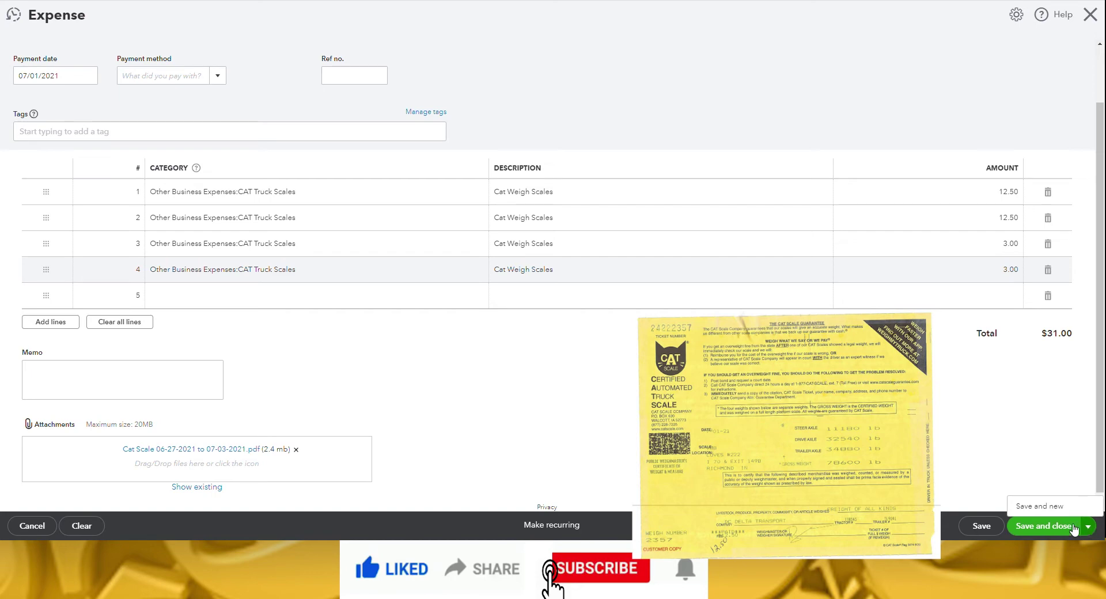
# Enter the $20 parking expense dated June 28 and save it, starting a new one
pyautogui.click(1039, 507)
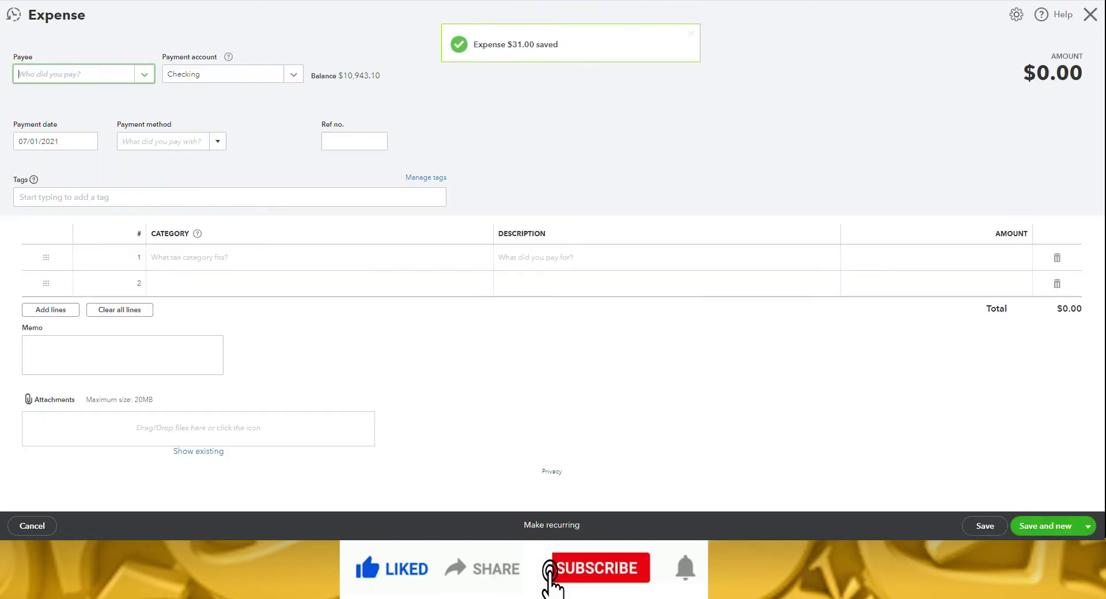
pyautogui.write('pil')
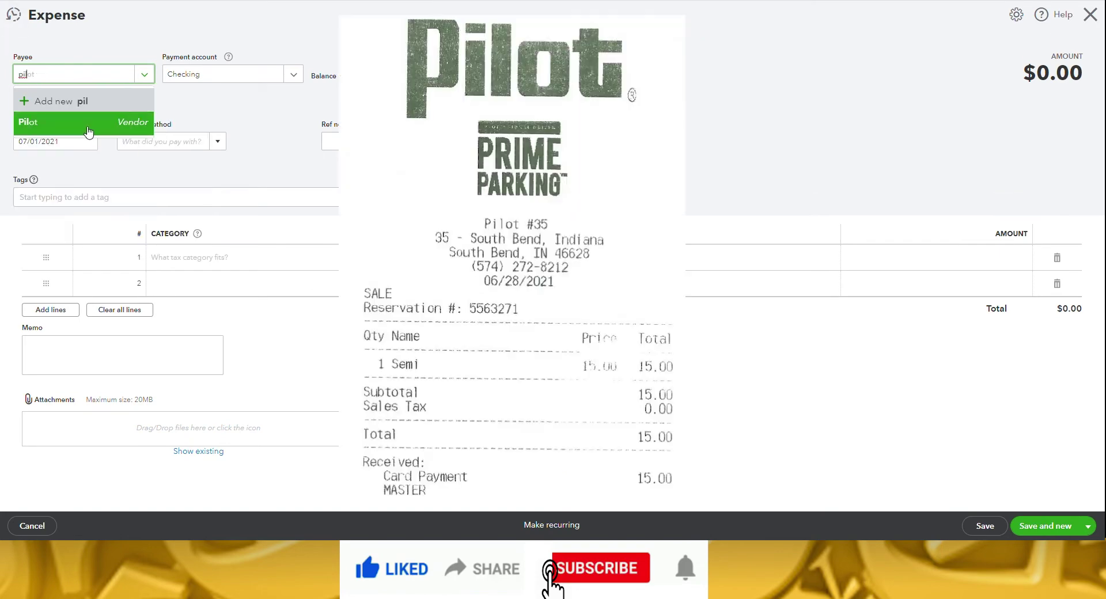
pyautogui.click(86, 123)
pyautogui.click(88, 141)
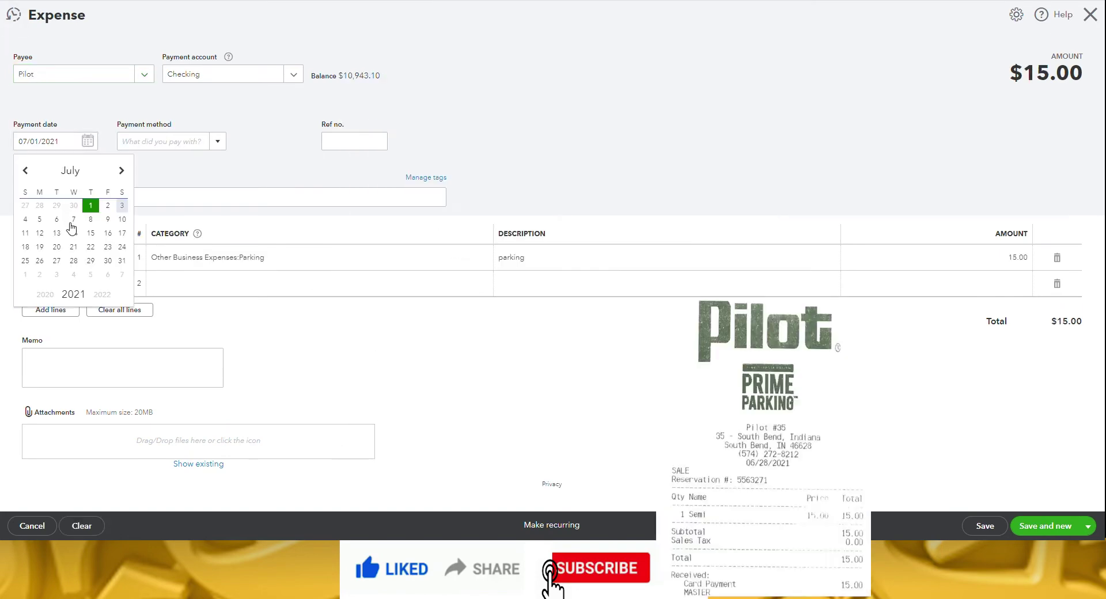
pyautogui.click(42, 206)
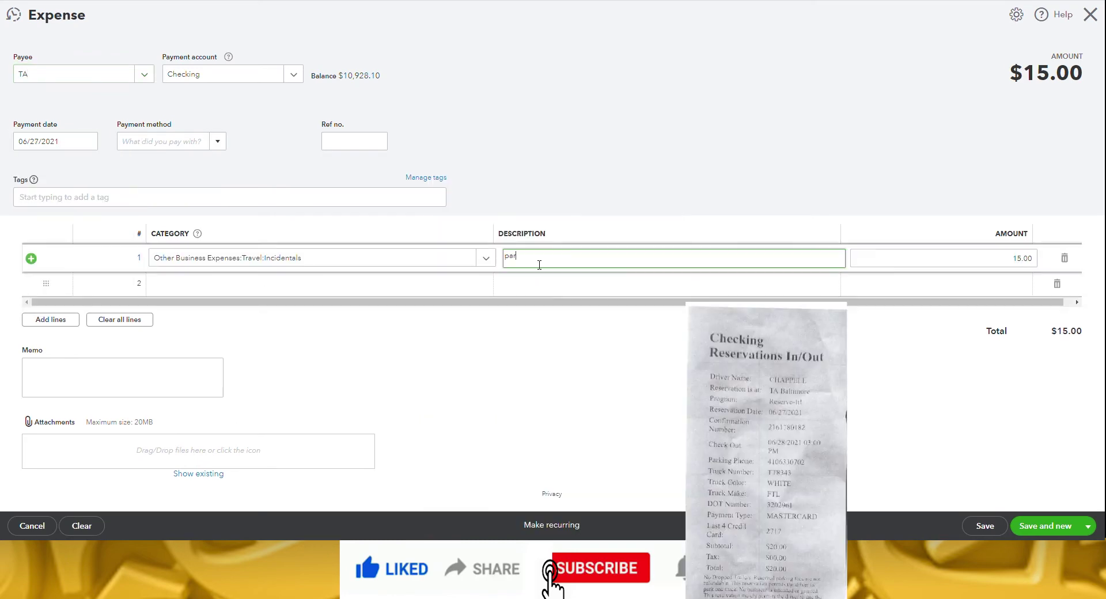
pyautogui.click(390, 257)
pyautogui.write('parking')
pyautogui.click(876, 257)
pyautogui.write('20')
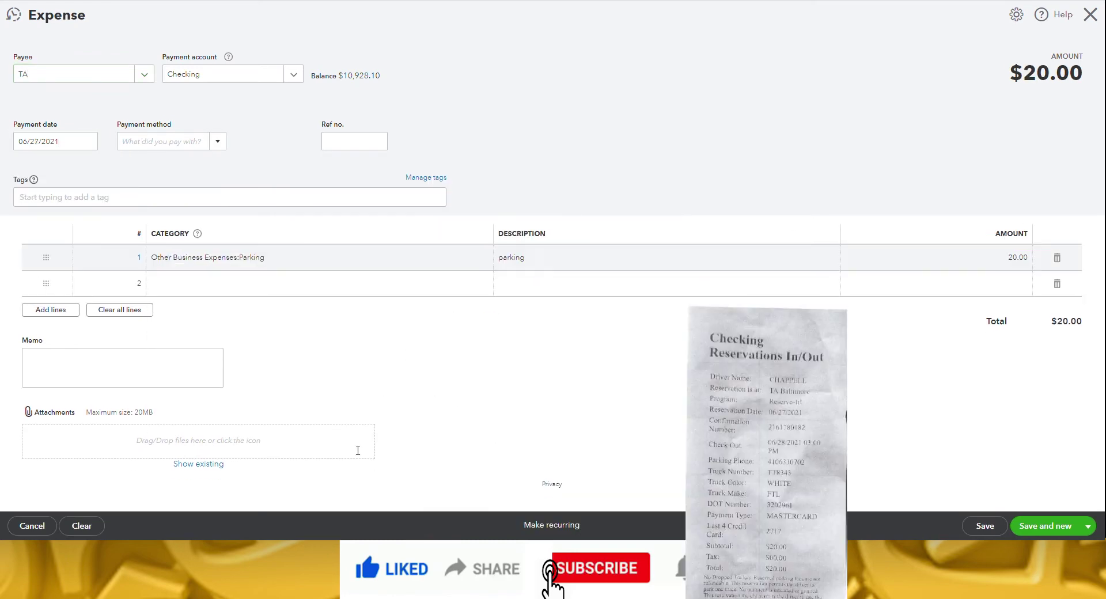
pyautogui.click(1045, 526)
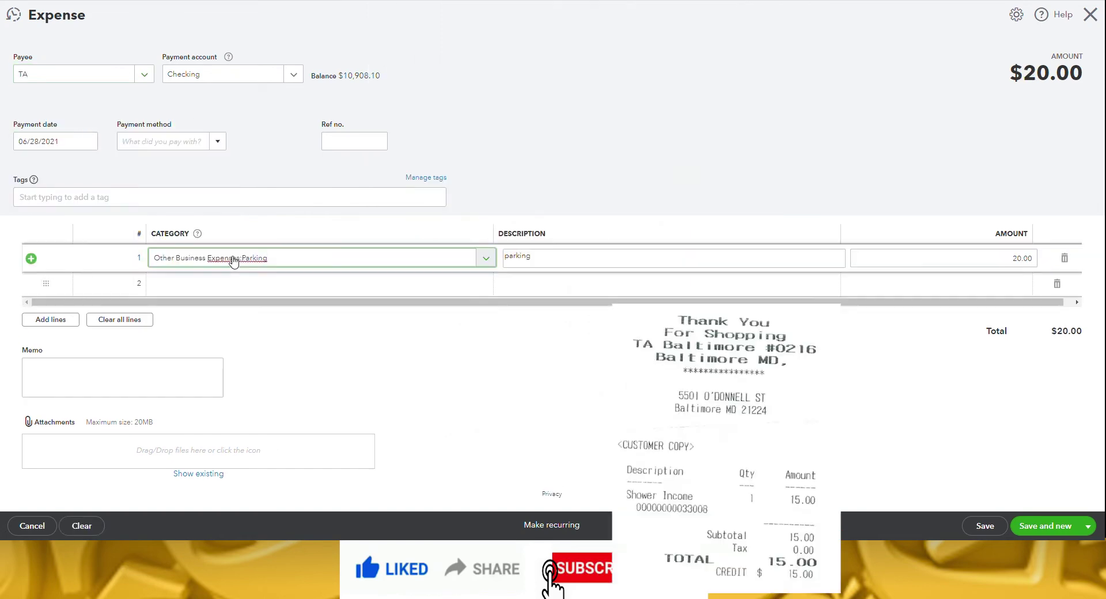
# Set up three Incidentals lines for the shower expense, the first at 15.00
pyautogui.click(230, 257)
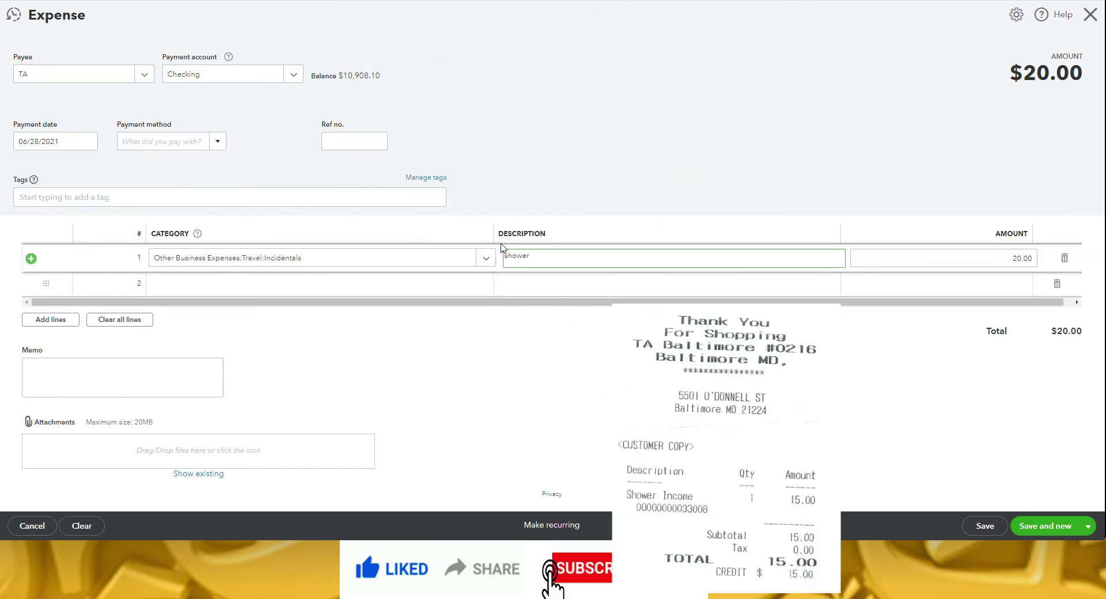
pyautogui.press('Tab')
pyautogui.write('15.00')
pyautogui.click(358, 256)
pyautogui.moveTo(208, 257); pyautogui.dragTo(299, 257)
pyautogui.hotkey('ctrl', 'c')
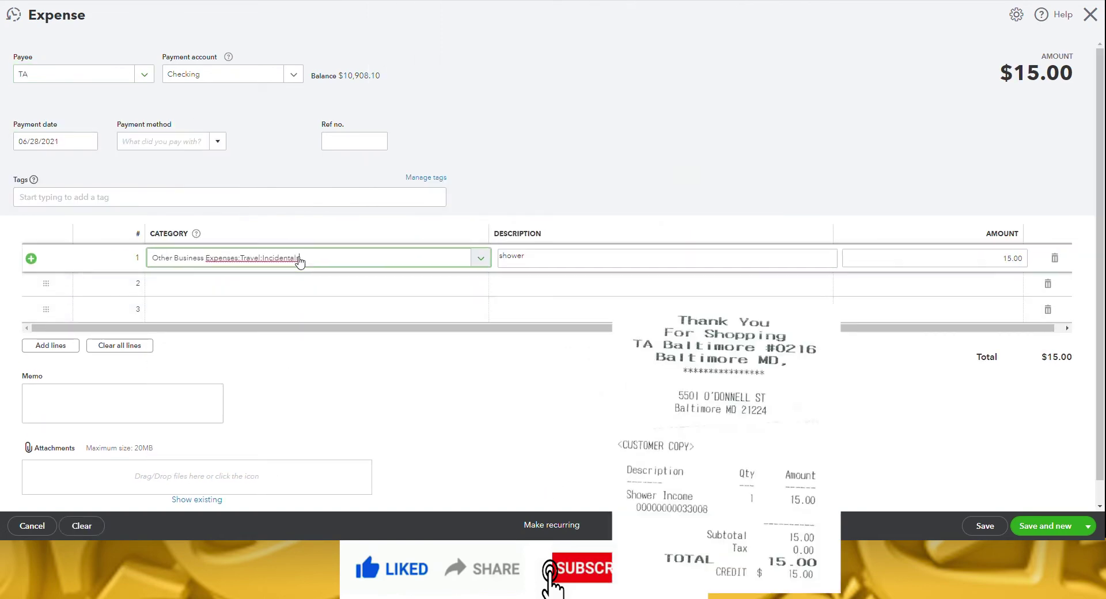
pyautogui.click(395, 283)
pyautogui.click(395, 309)
pyautogui.hotkey('ctrl', 'v')
pyautogui.click(363, 357)
# Describe the shower lines with 14.00 amounts and save the $43.00 shower expense
pyautogui.click(576, 283)
pyautogui.write('shower')
pyautogui.click(933, 283)
pyautogui.write('14.00')
pyautogui.click(934, 310)
pyautogui.write('14.00')
pyautogui.click(321, 503)
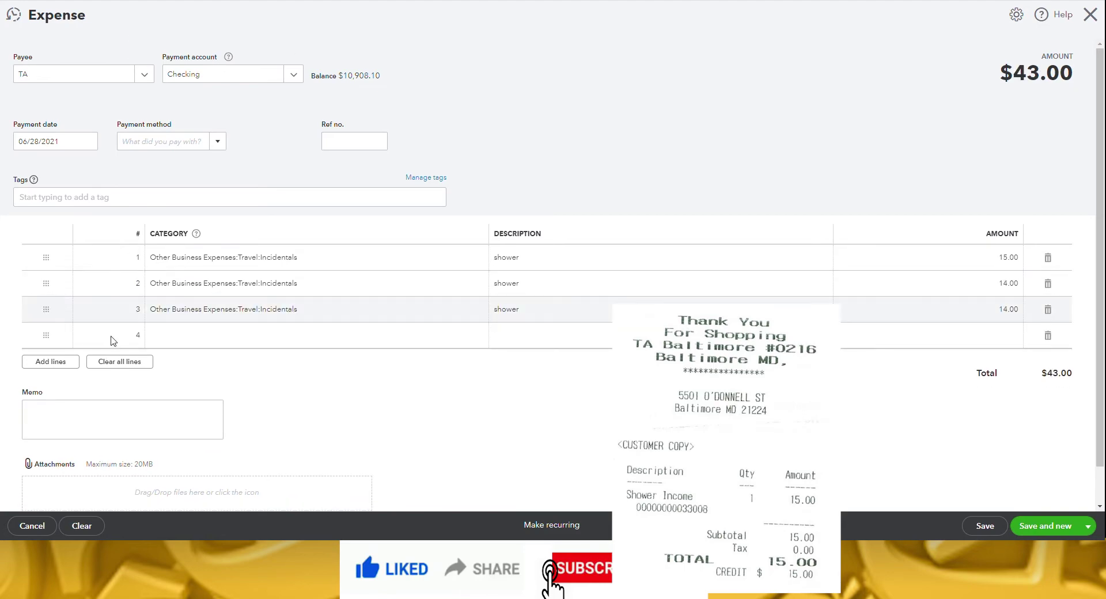
pyautogui.click(1045, 526)
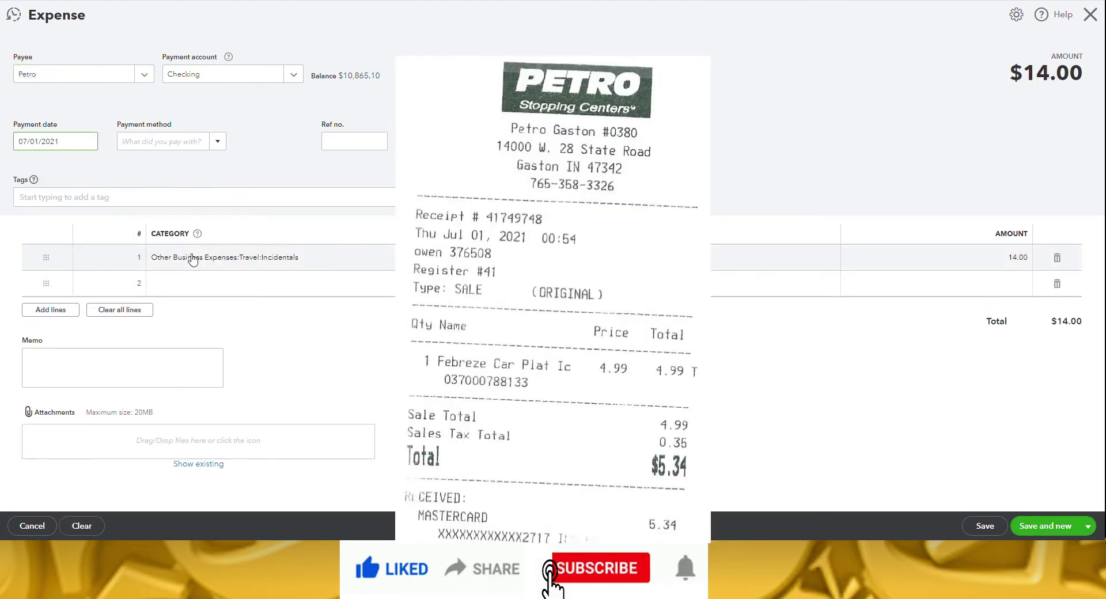
# Add a $5.34 air freshener line under Truck & Misc Supplies
pyautogui.click(193, 257)
pyautogui.write('truck')
pyautogui.click(185, 356)
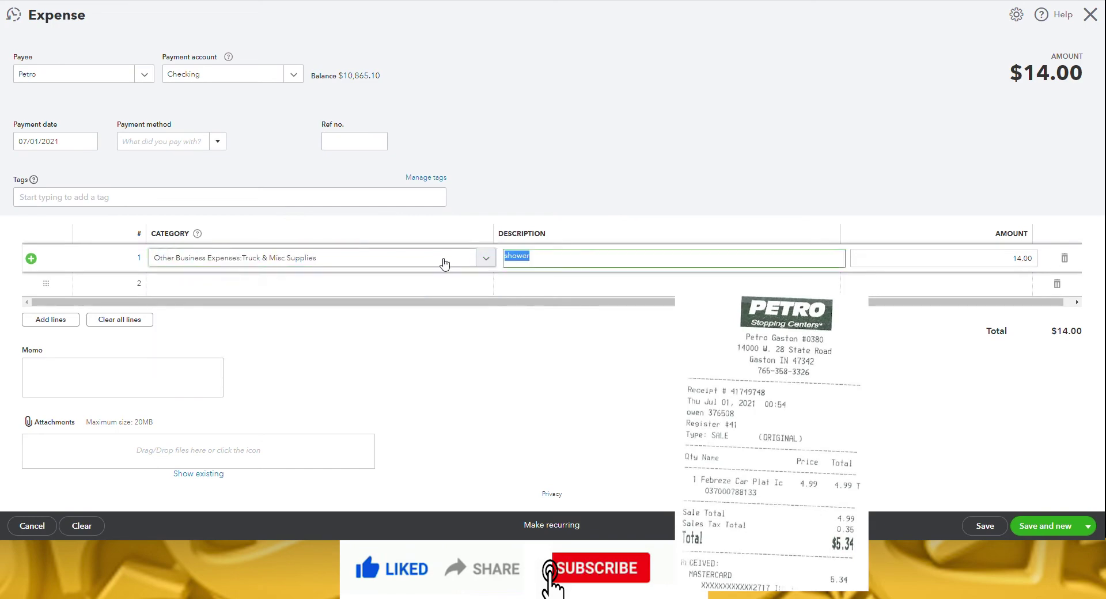
pyautogui.write('air freshener')
pyautogui.press('Tab')
pyautogui.write('5.34')
pyautogui.press('Tab')
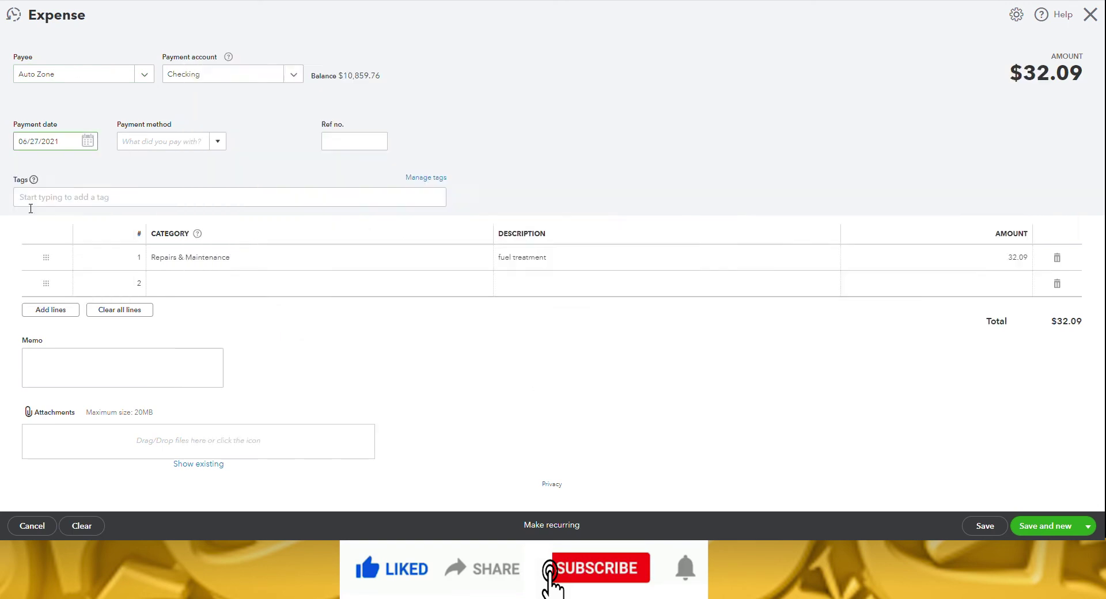
# Add wiper blades and pressure switch lines and set the first line's amount to 3.41
pyautogui.click(562, 284)
pyautogui.write('wiper bla')
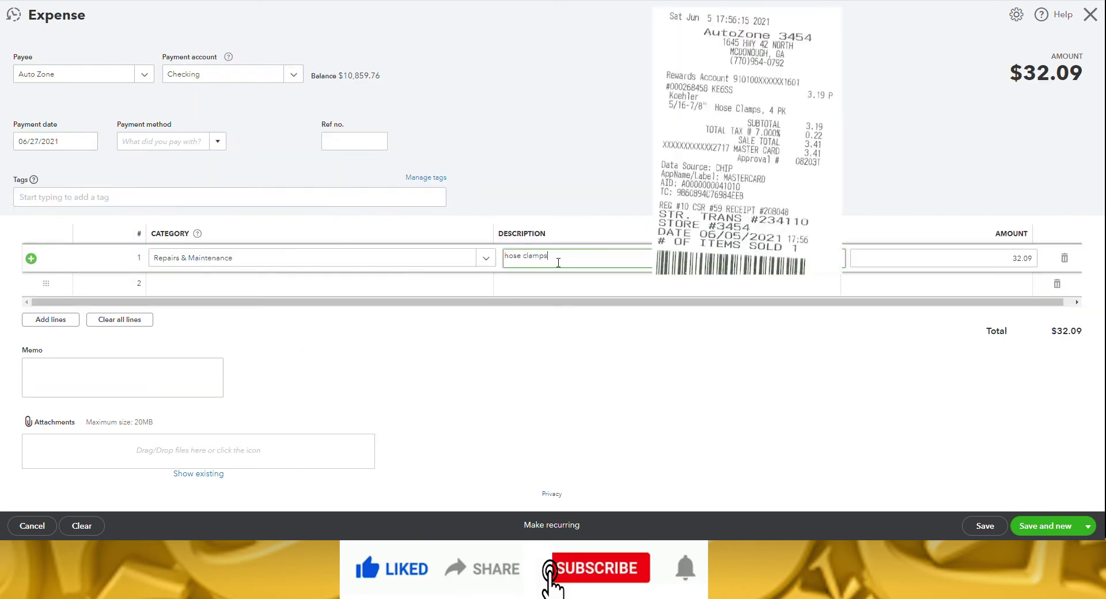
pyautogui.write('des')
pyautogui.click(562, 312)
pyautogui.write('pressure switch')
pyautogui.click(1008, 257)
pyautogui.write('3.41')
pyautogui.click(988, 285)
# Save the AutoZone expense, then start a Pilot expense with Fuel on the first line
pyautogui.click(1041, 526)
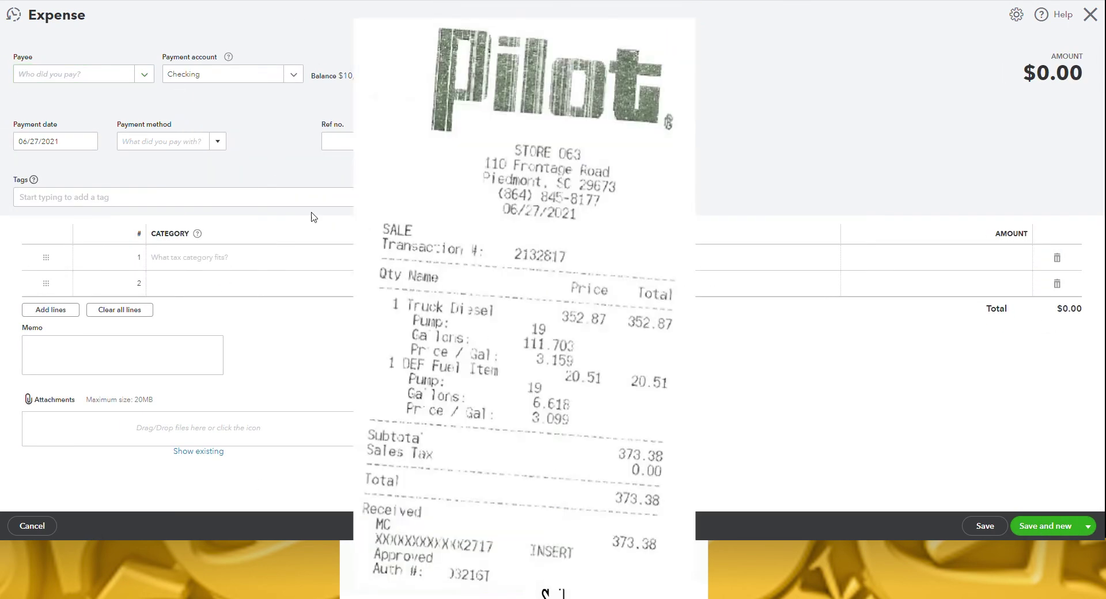
pyautogui.click(99, 74)
pyautogui.write('pilot')
pyautogui.click(92, 137)
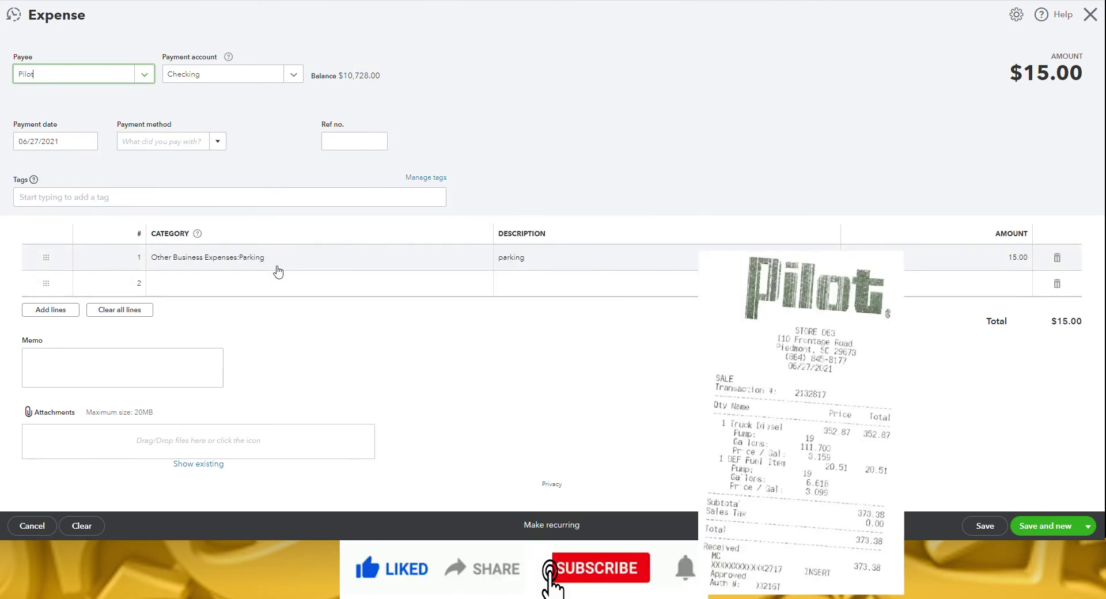
pyautogui.click(276, 270)
pyautogui.moveTo(273, 268); pyautogui.dragTo(147, 258)
pyautogui.write('fuel')
pyautogui.click(205, 304)
# Add a Fuel:DEF line and enter amounts 352.87 fuel and 20.51 DEF, totalling $373.38
pyautogui.click(203, 283)
pyautogui.write('fue')
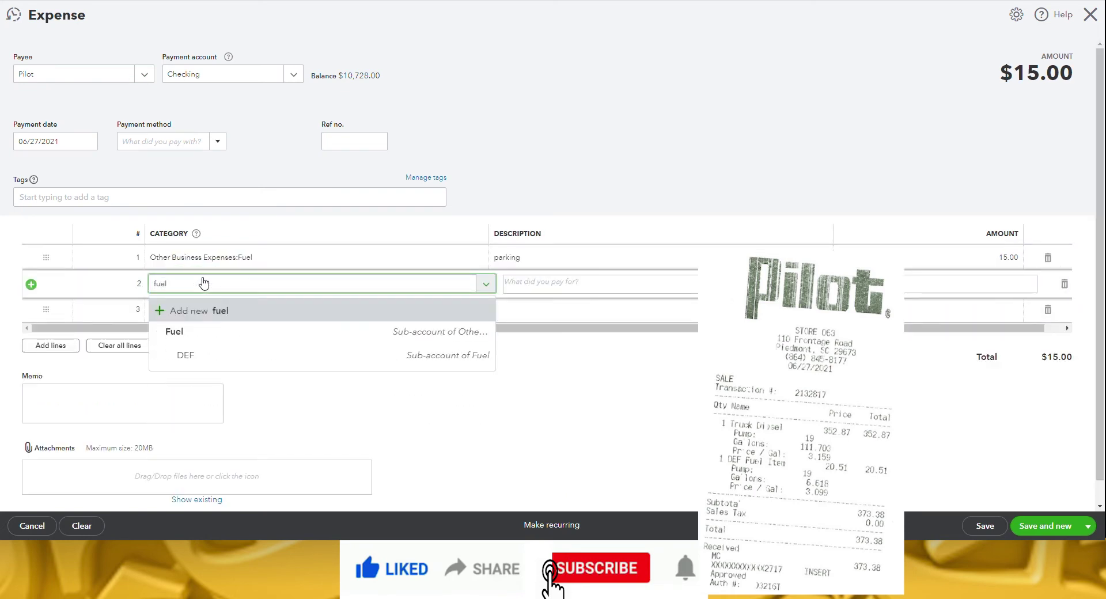
pyautogui.write('l')
pyautogui.click(223, 354)
pyautogui.click(594, 263)
pyautogui.write('fu')
pyautogui.click(604, 286)
pyautogui.write('def')
pyautogui.click(980, 259)
pyautogui.write('352.87')
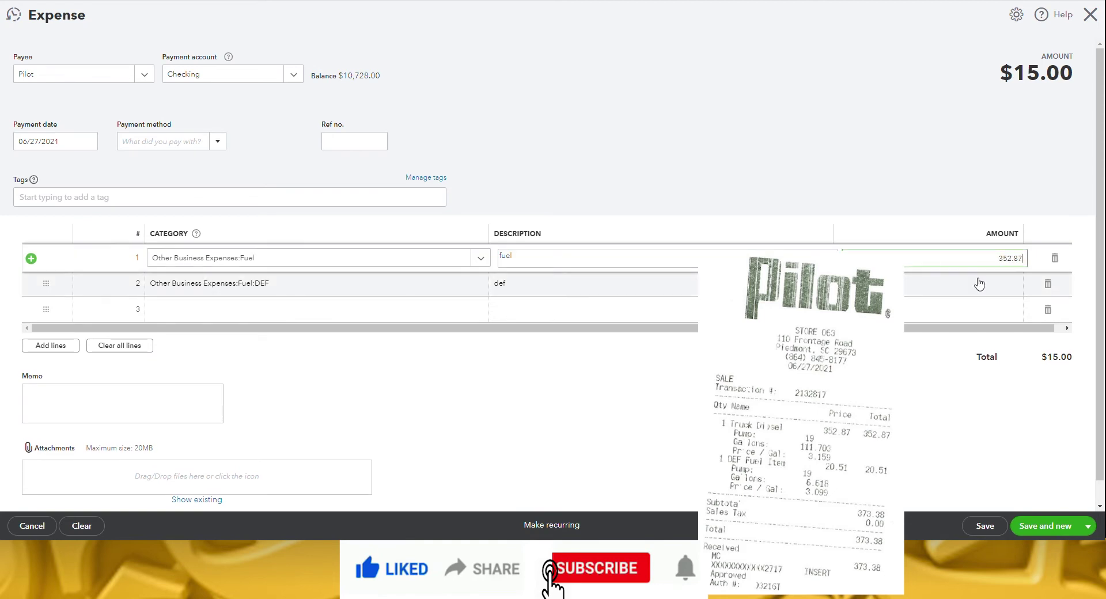
pyautogui.click(980, 283)
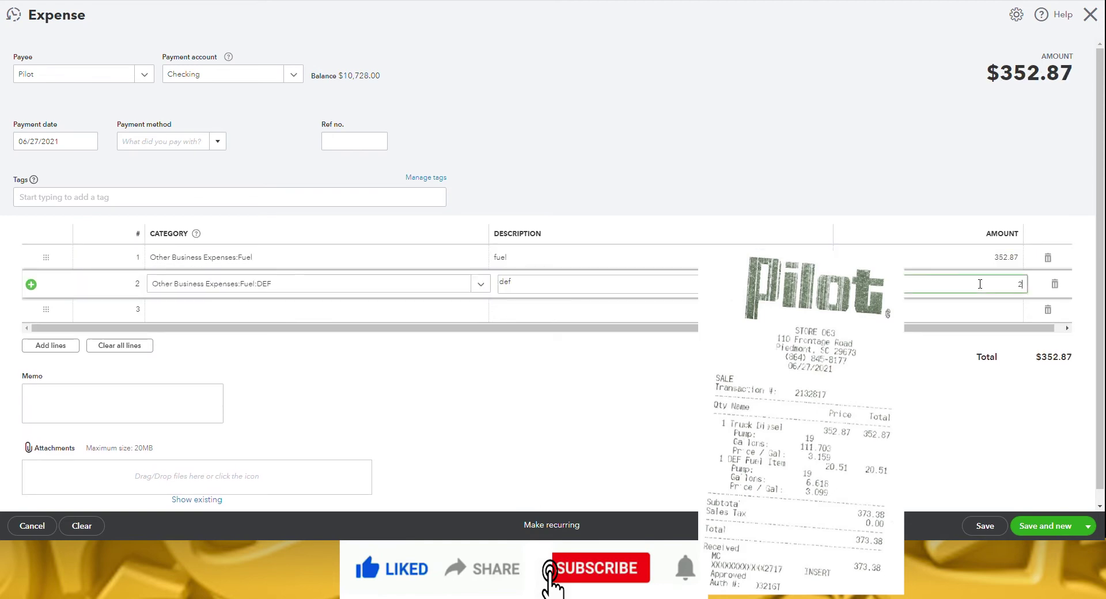
pyautogui.press('Return')
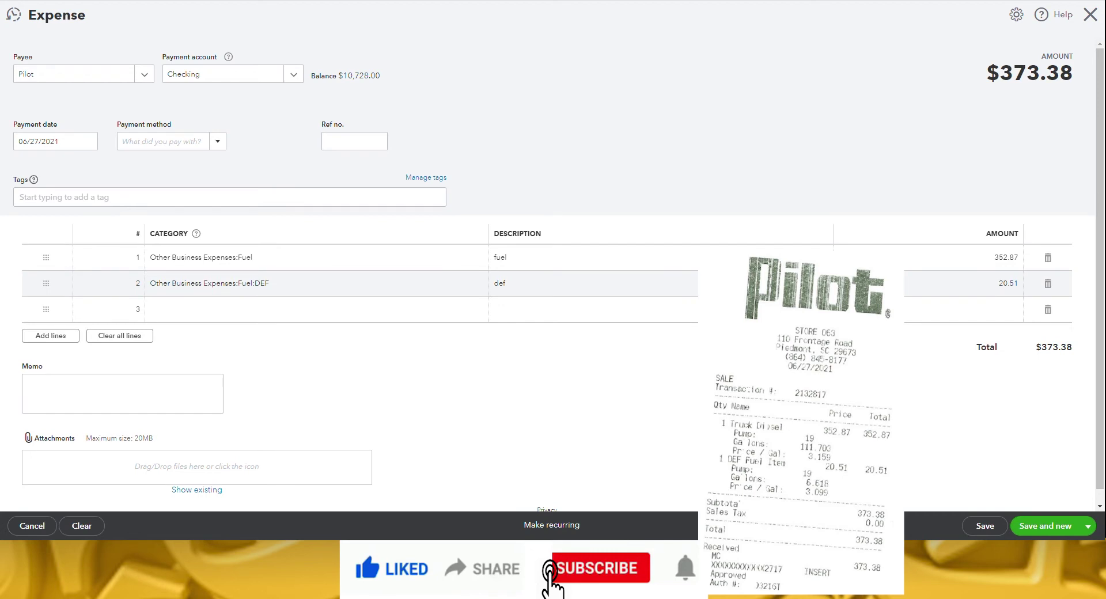
pyautogui.scroll(-1, 682, 342)
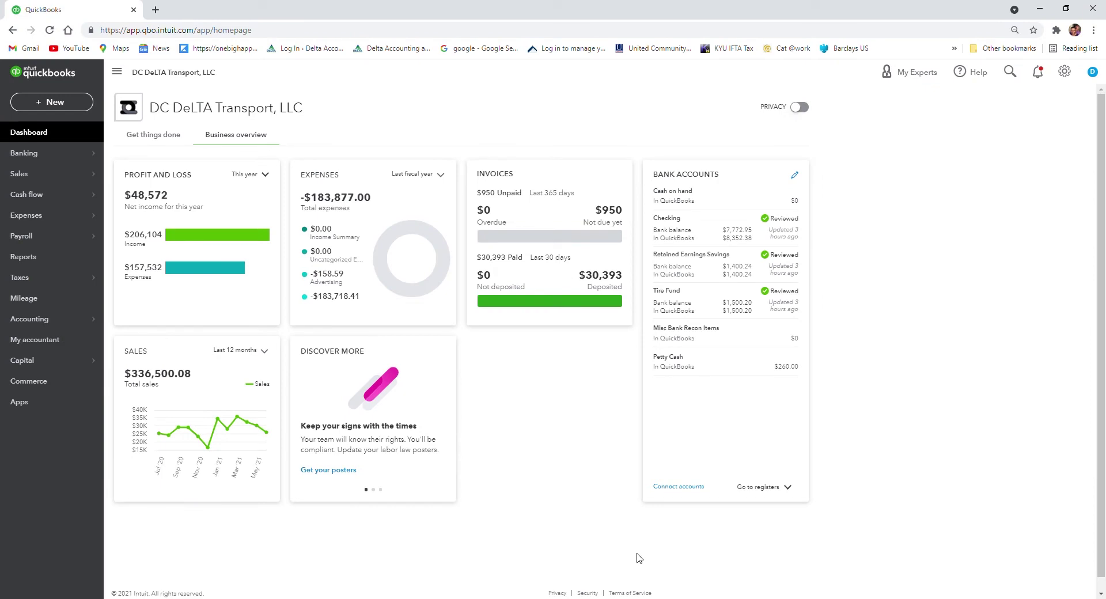
# Run the Profit and Loss Detail report from 06/27/2021 to 07/03/2021
pyautogui.click(28, 256)
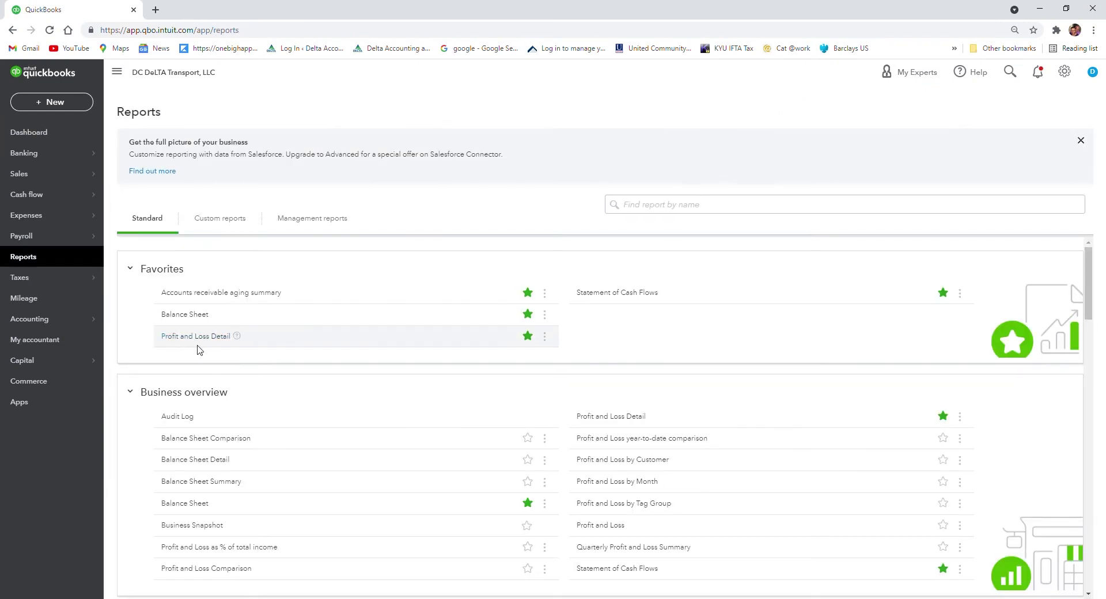
pyautogui.click(606, 416)
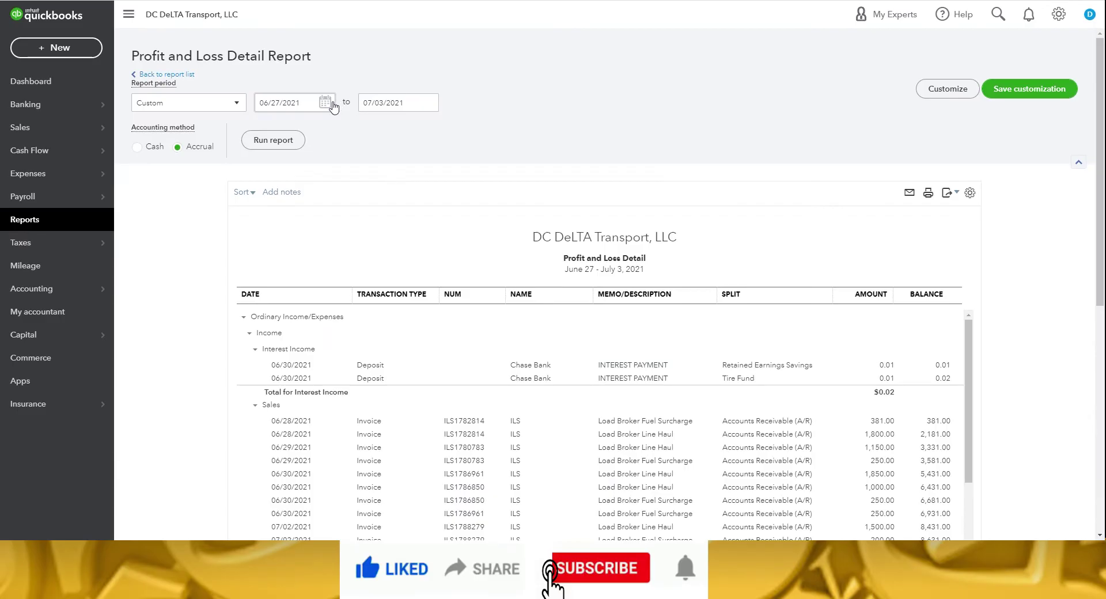
pyautogui.click(325, 102)
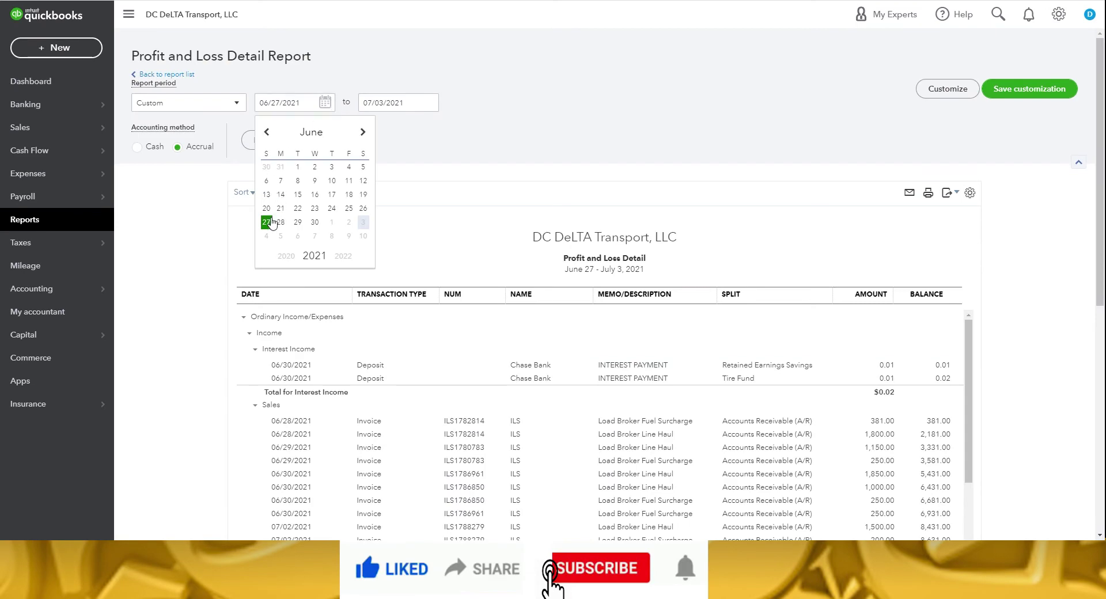
pyautogui.click(270, 223)
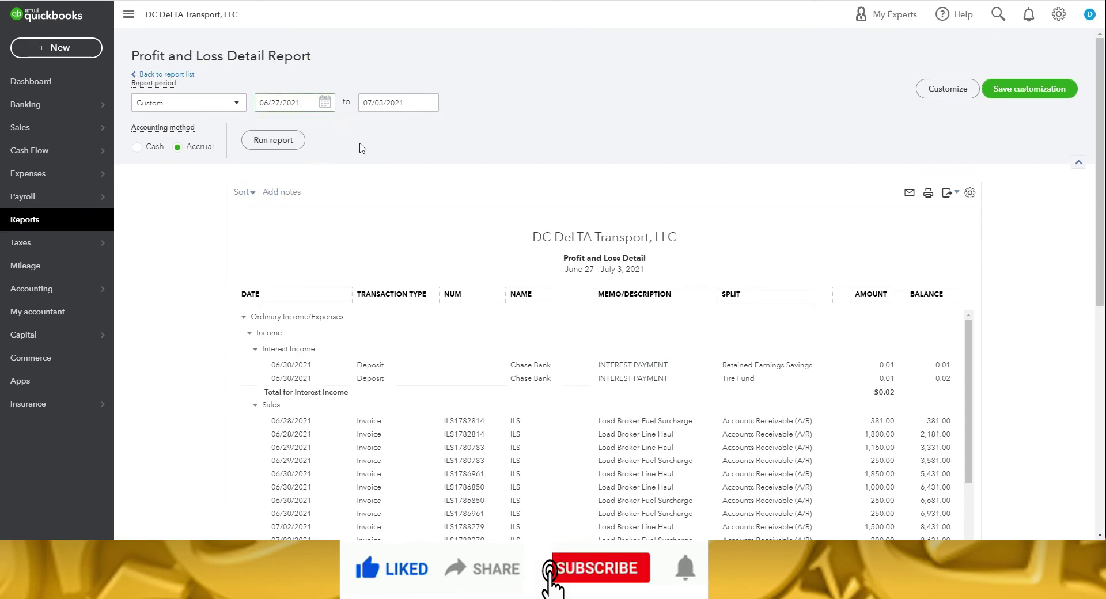
pyautogui.click(429, 102)
pyautogui.click(461, 168)
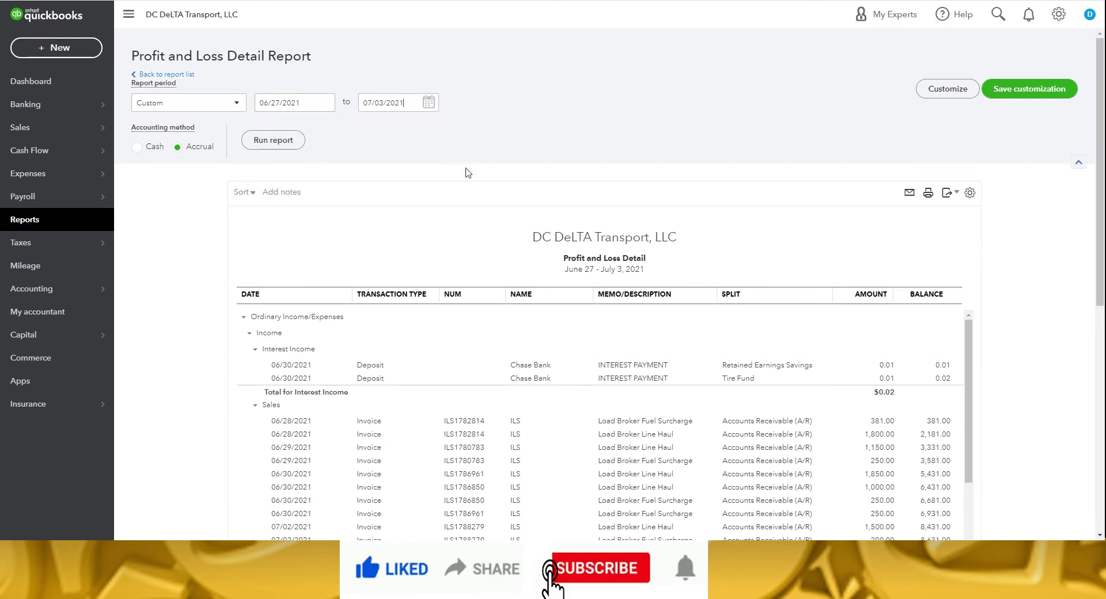
pyautogui.click(294, 140)
pyautogui.scroll(-3, 423, 153)
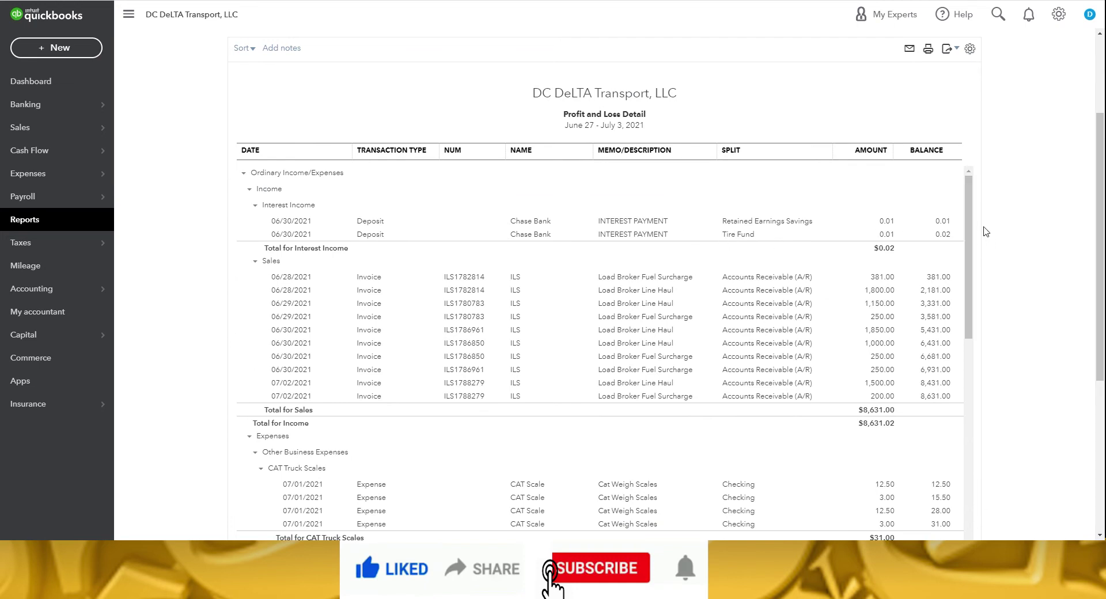
pyautogui.scroll(-1, 973, 221)
pyautogui.scroll(-1, 974, 220)
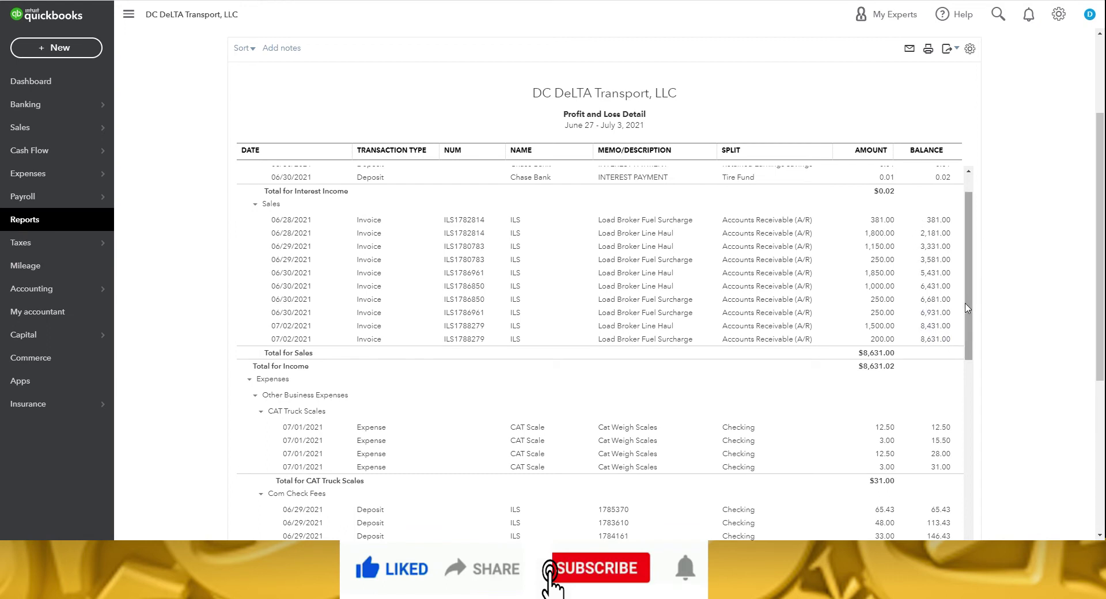
pyautogui.scroll(-6, 982, 319)
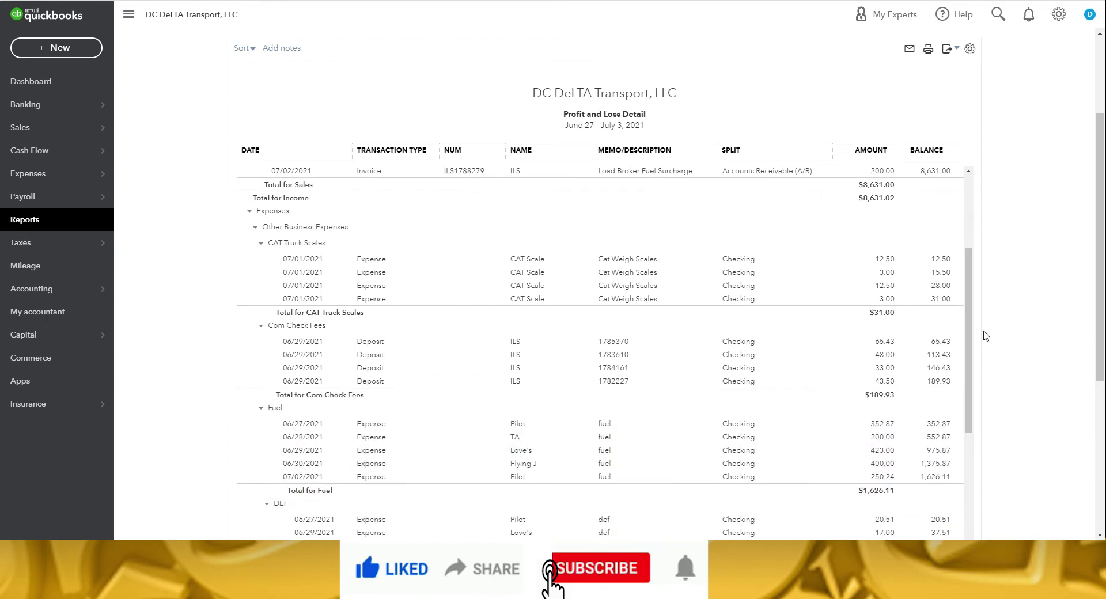
pyautogui.scroll(-4, 980, 311)
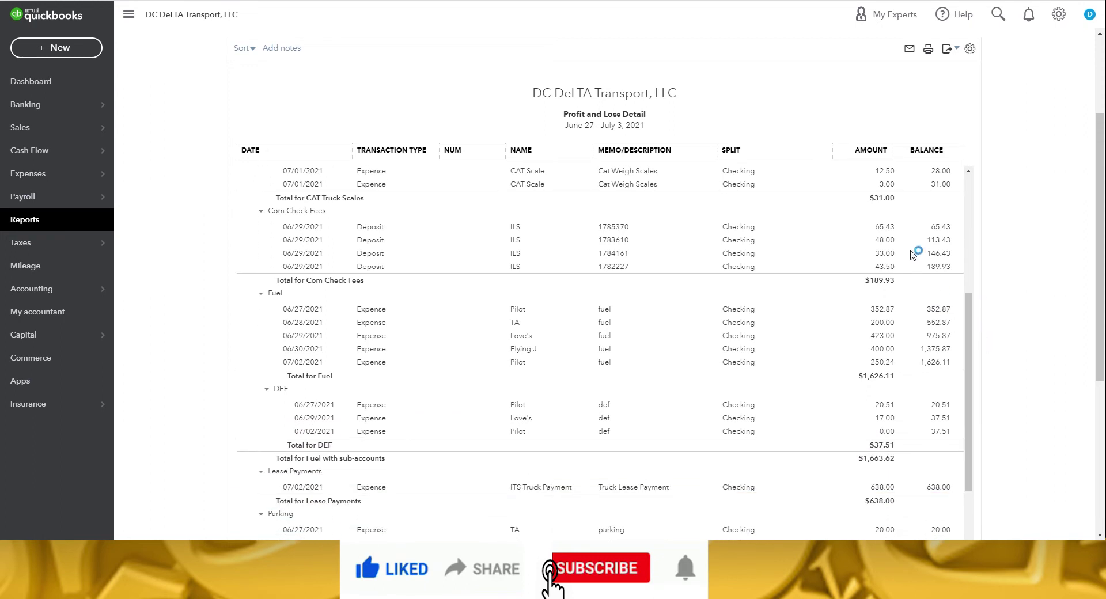
pyautogui.scroll(-3, 978, 351)
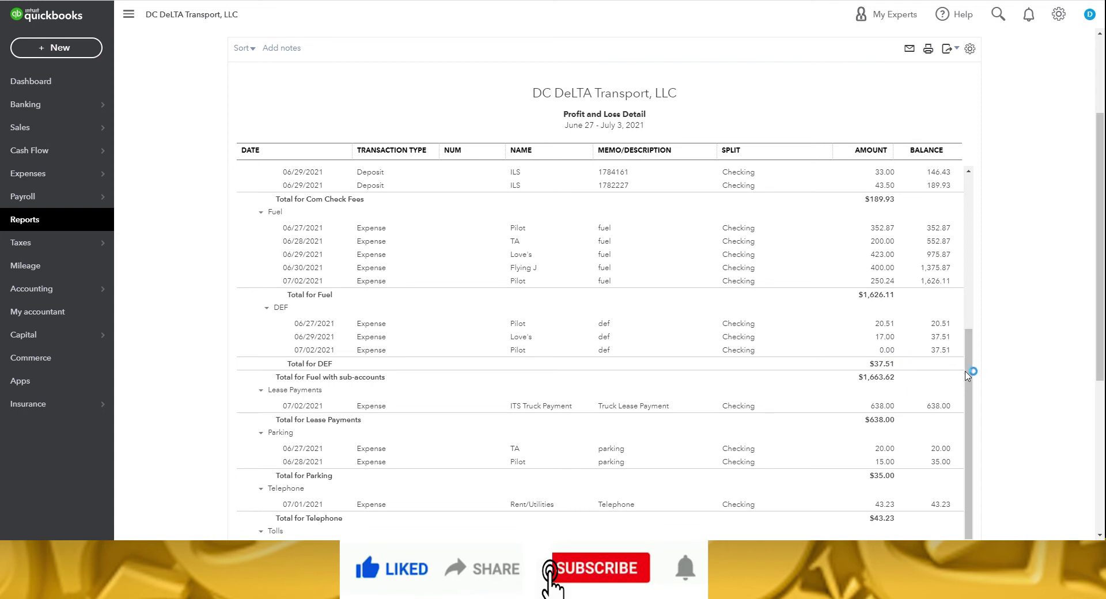
pyautogui.scroll(-5, 968, 369)
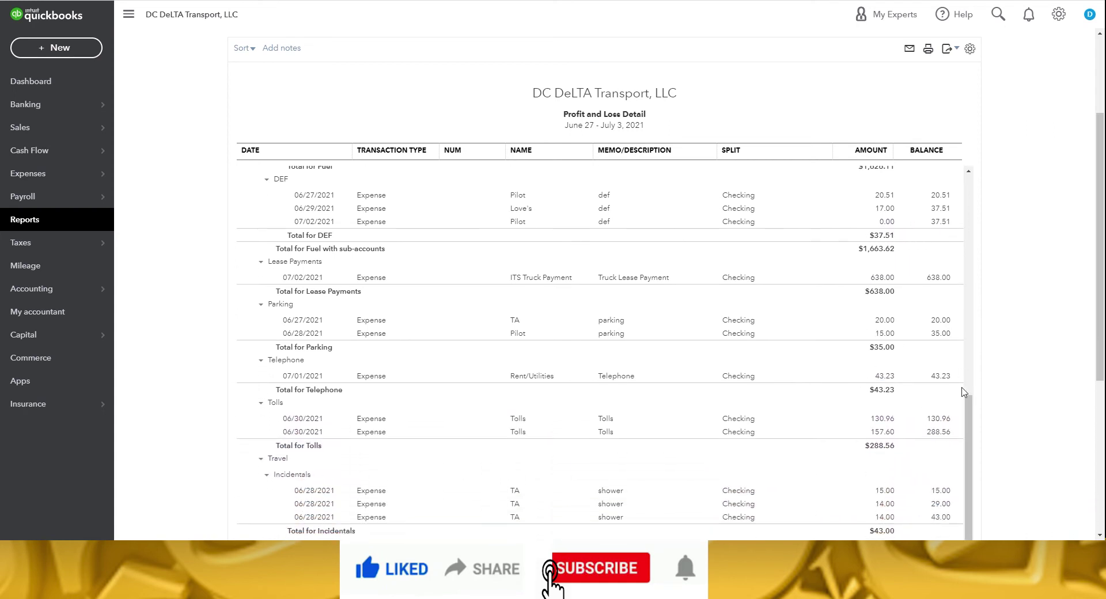
pyautogui.moveTo(1093, 314); pyautogui.dragTo(1100, 330)
pyautogui.scroll(-3, 909, 250)
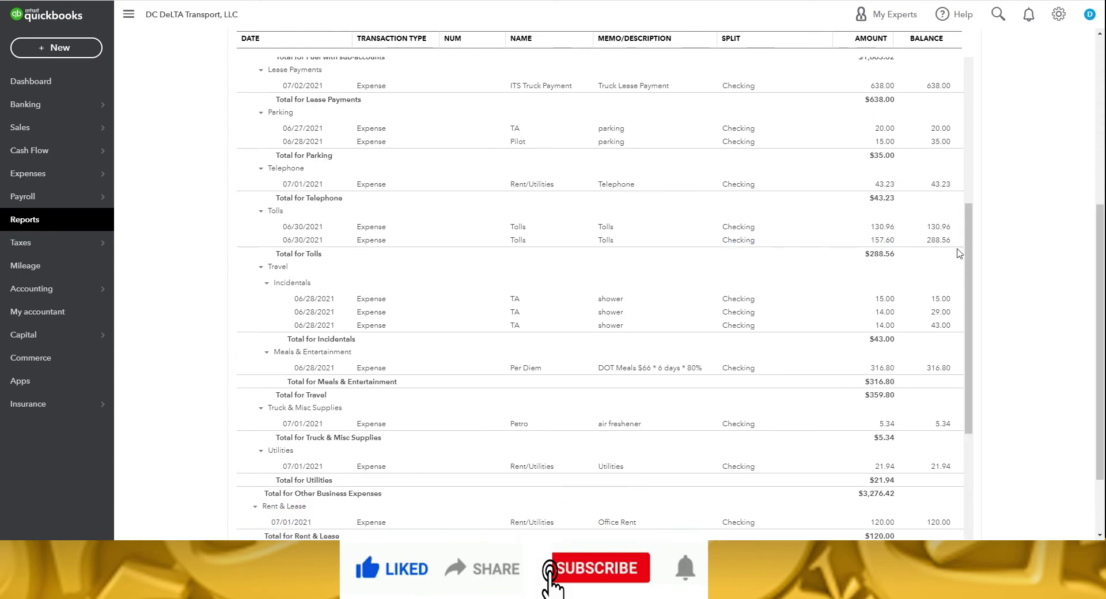
pyautogui.scroll(-3, 986, 283)
pyautogui.scroll(-5, 986, 282)
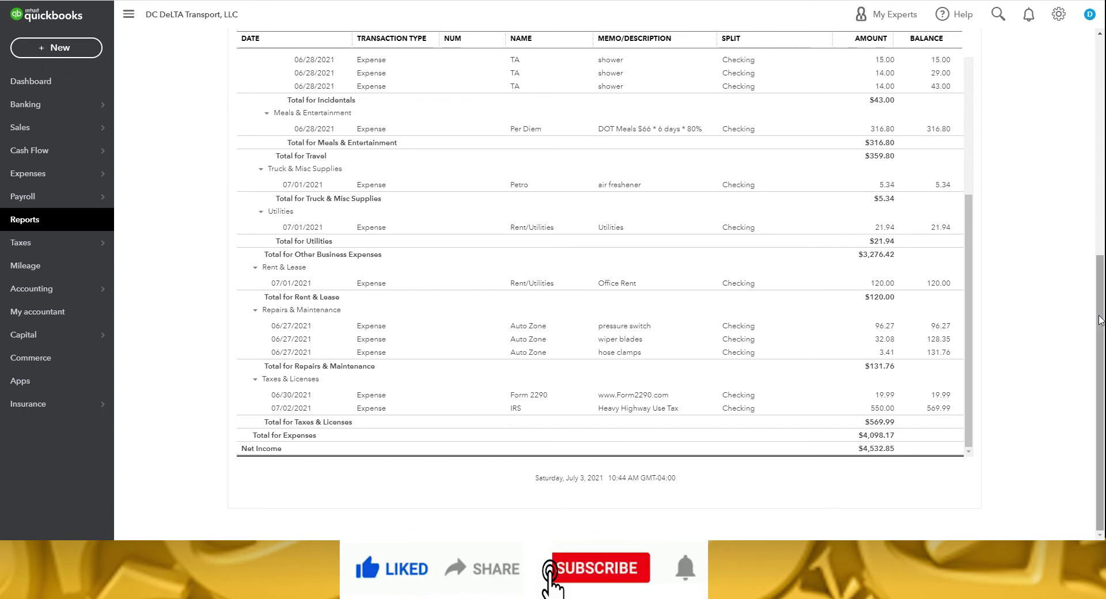
pyautogui.moveTo(1101, 317); pyautogui.dragTo(1103, 92)
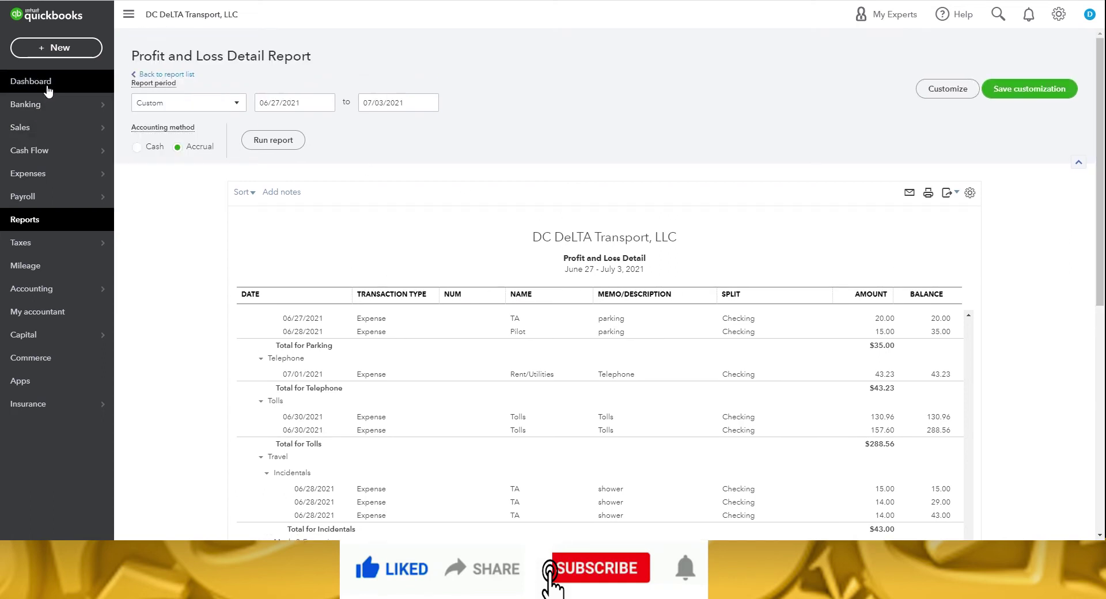
# Return to the dashboard and open a new Receive Payment form
pyautogui.click(16, 86)
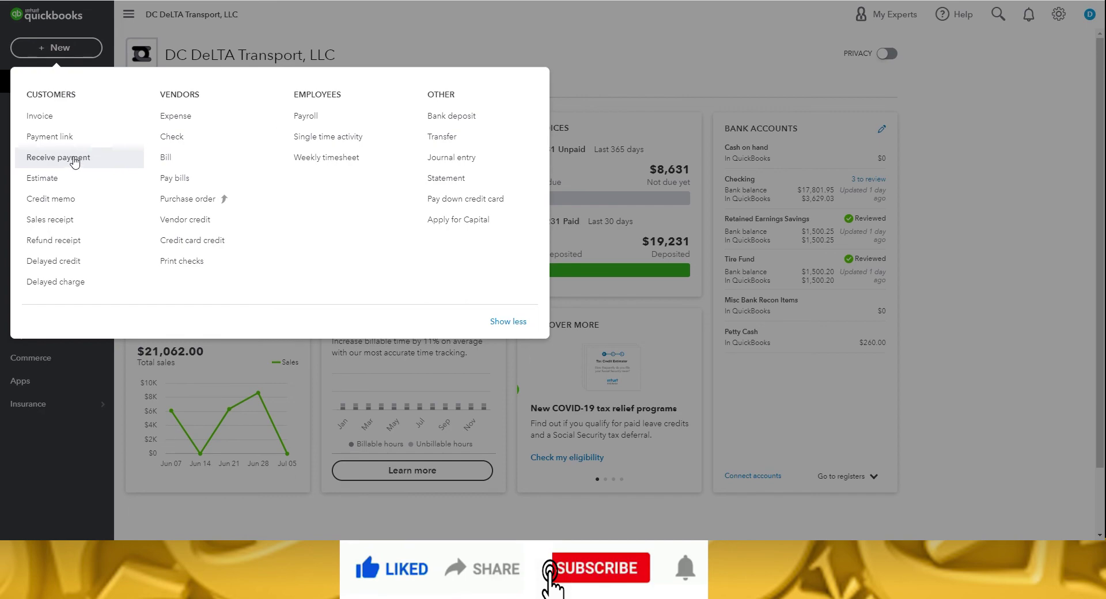
pyautogui.click(74, 159)
# Choose customer ILS, apply 8,631.00 received across all five invoices, and save
pyautogui.click(78, 119)
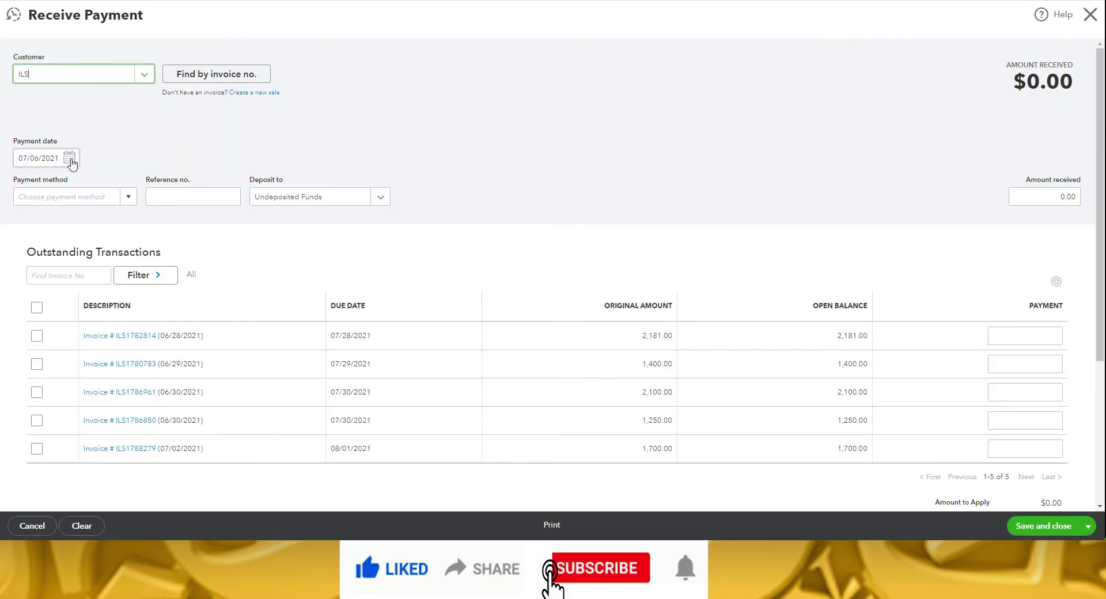
pyautogui.click(1061, 204)
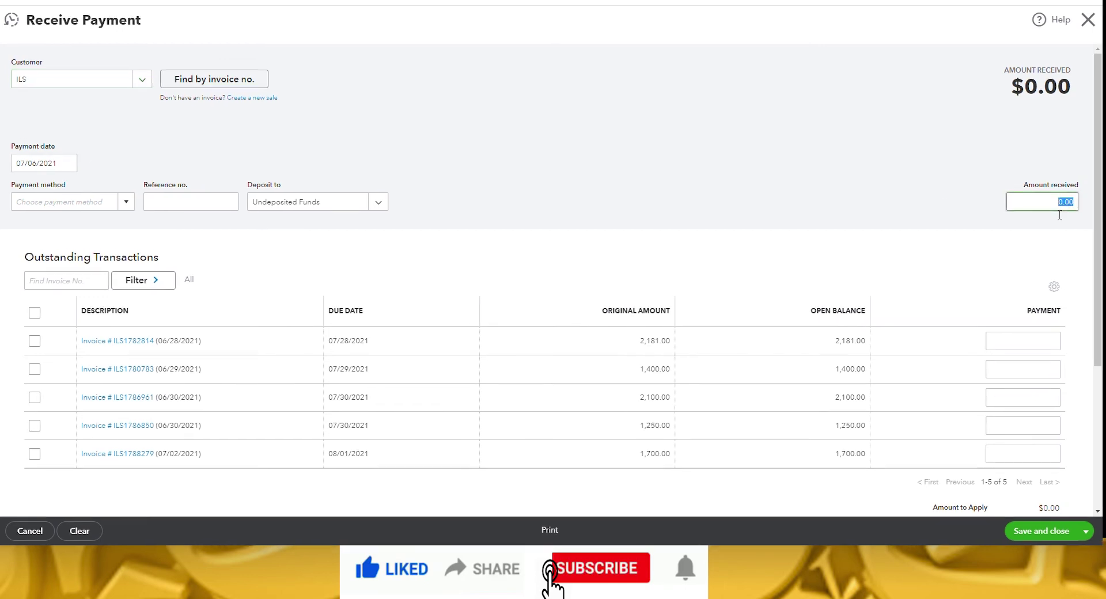
pyautogui.write('8631')
pyautogui.press('Tab')
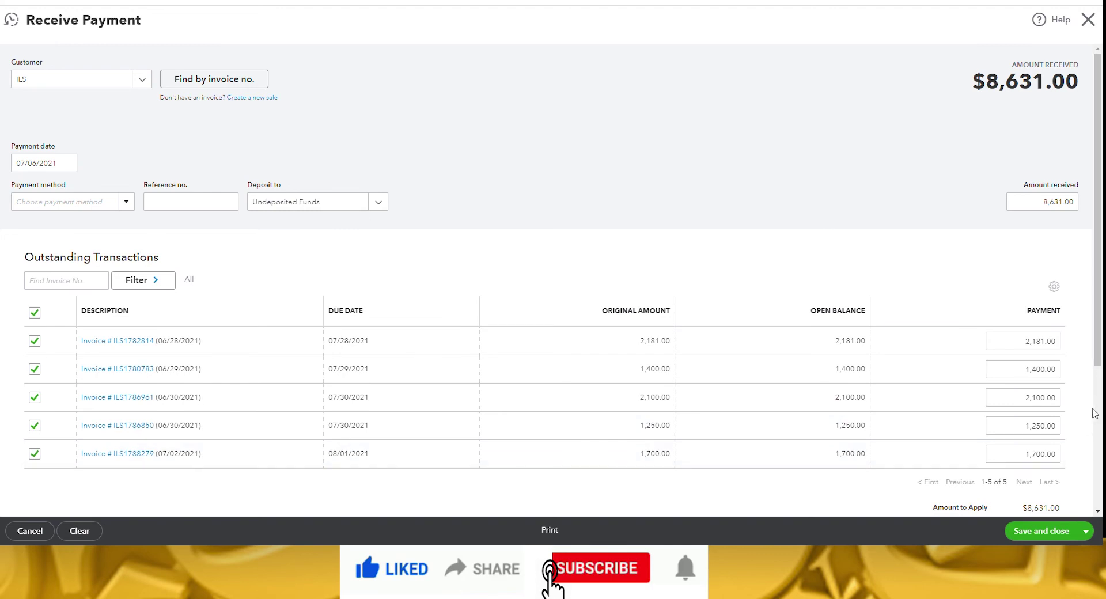
pyautogui.scroll(-3, 1095, 444)
pyautogui.scroll(-1, 1094, 453)
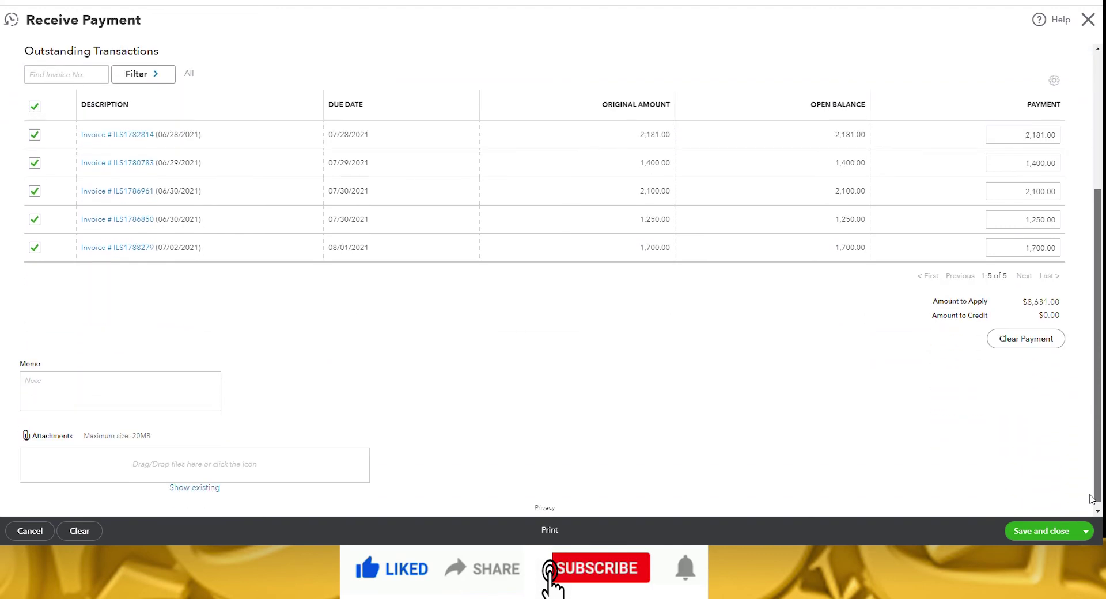
pyautogui.click(1042, 531)
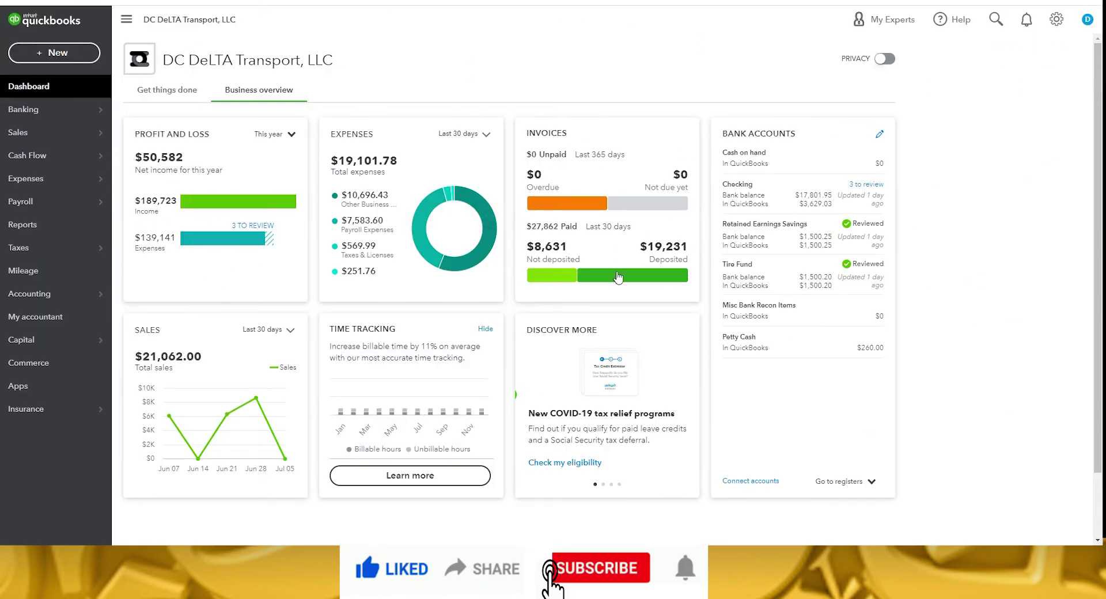
# Open the + New menu to create a bank deposit
pyautogui.click(27, 57)
# Open a new bank deposit into Checking and select the $8,631.00 ILS payment
pyautogui.click(448, 120)
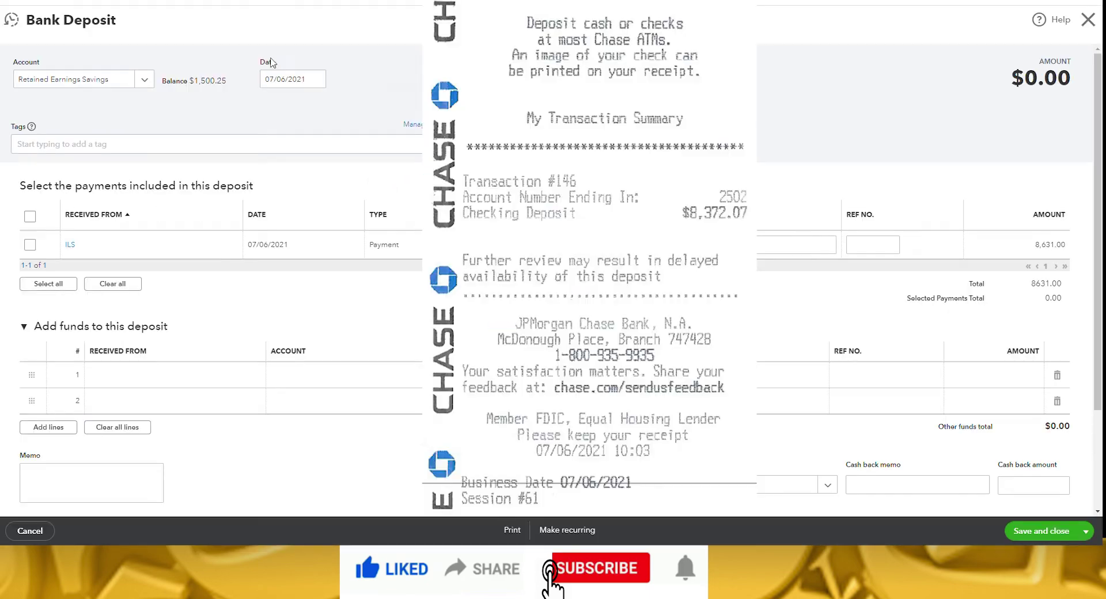
pyautogui.click(148, 79)
pyautogui.click(148, 151)
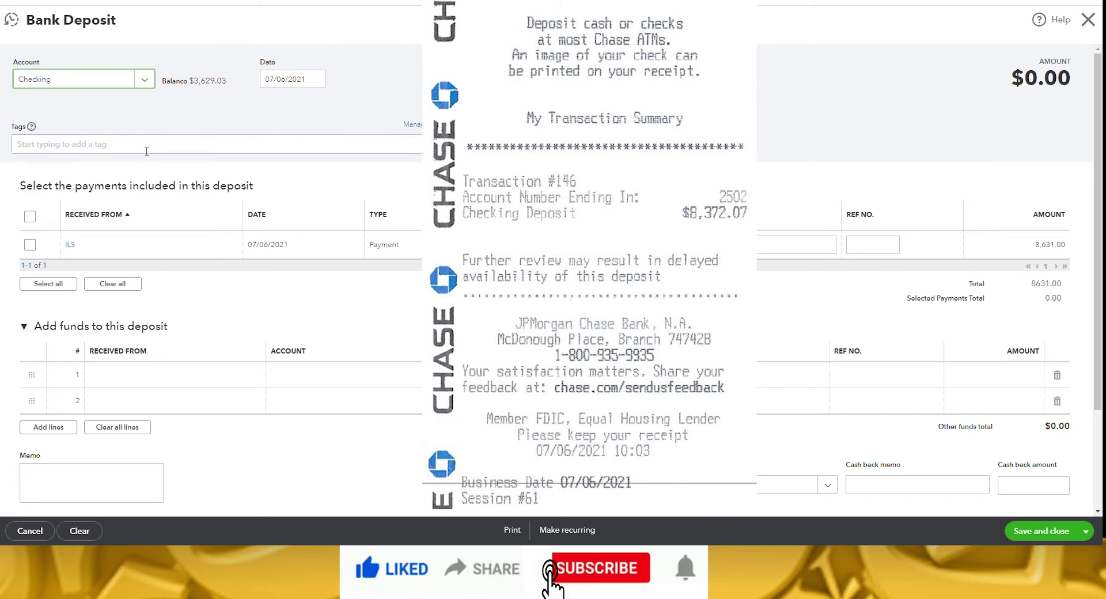
pyautogui.click(29, 245)
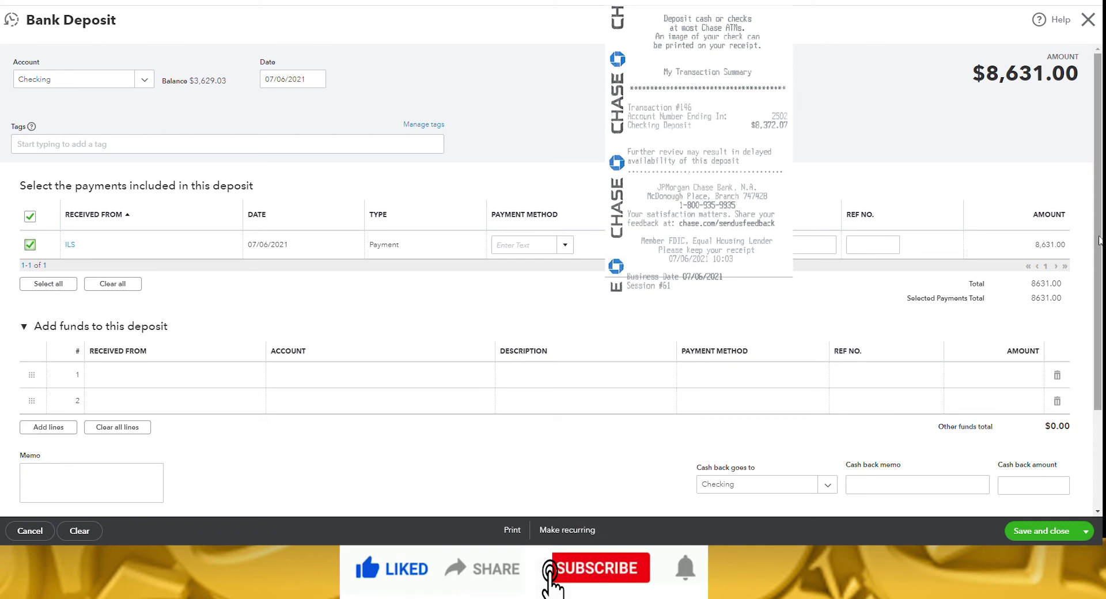
pyautogui.scroll(-3, 1099, 241)
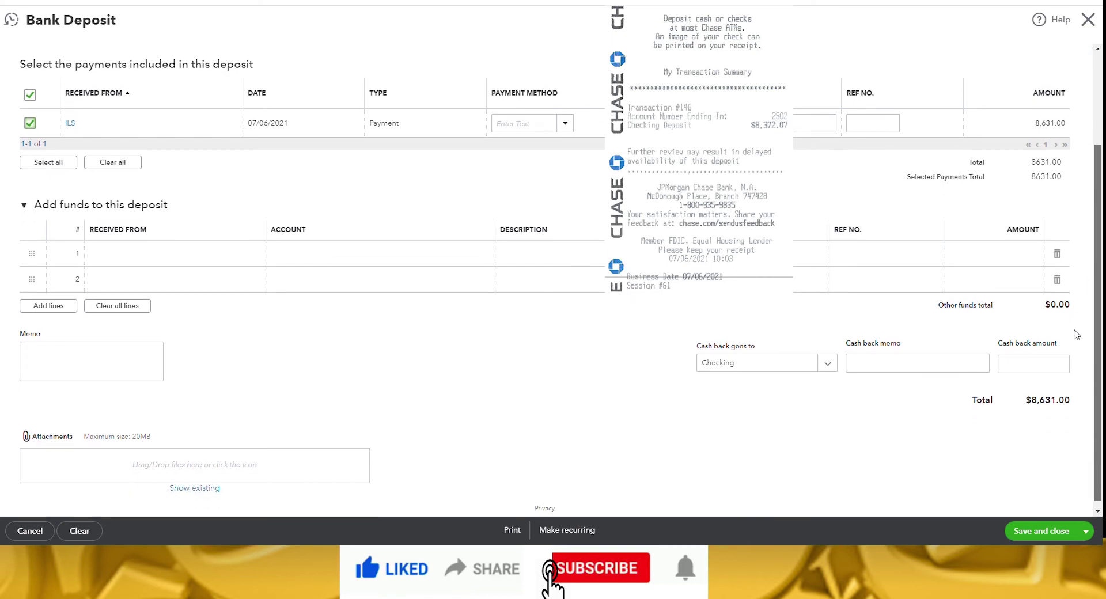
# Add ILS Com Check Fees lines for invoices 1788279 (-42.00) and 1786961
pyautogui.click(258, 252)
pyautogui.click(217, 294)
pyautogui.click(316, 249)
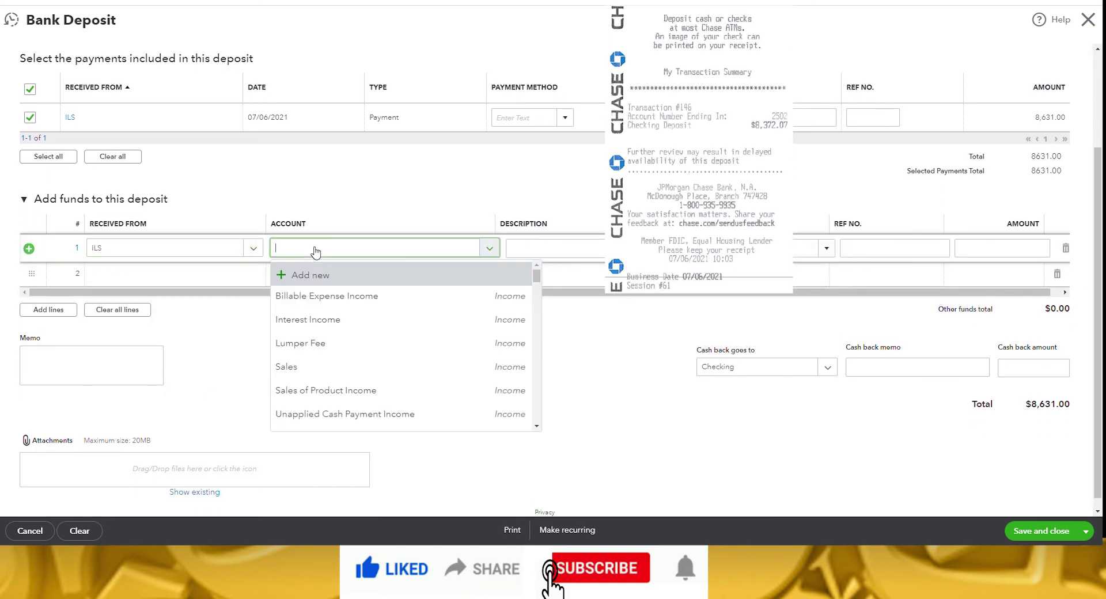
pyautogui.write('fee')
pyautogui.click(323, 339)
pyautogui.click(527, 257)
pyautogui.write('1788279')
pyautogui.click(978, 249)
pyautogui.write('-42')
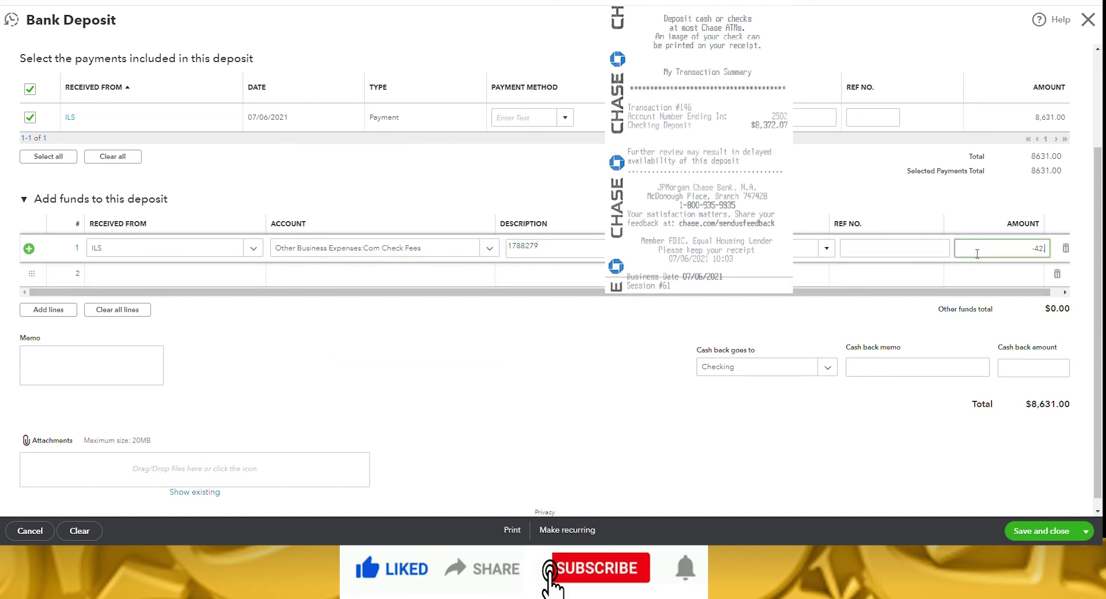
pyautogui.write('.00')
pyautogui.click(279, 275)
pyautogui.write('fee')
pyautogui.click(323, 365)
pyautogui.click(527, 274)
pyautogui.write('1786961')
pyautogui.click(969, 275)
pyautogui.click(253, 299)
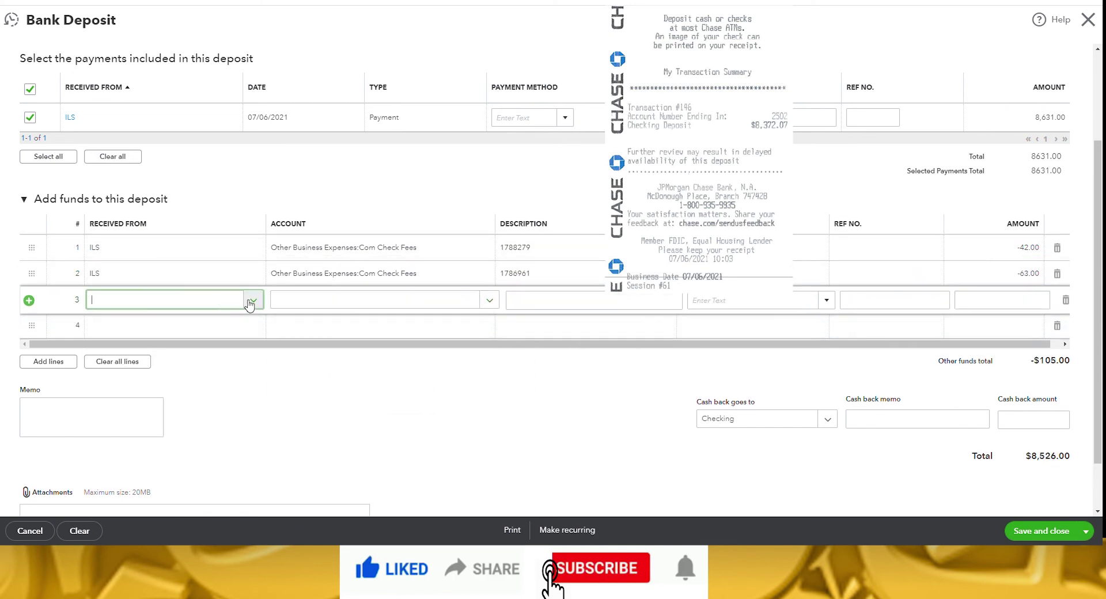
# Add three more ILS Com Check Fees lines: 1788279 (-51), 1782814 (-65.43), 1786850 (-37.50)
pyautogui.click(313, 299)
pyautogui.click(560, 309)
pyautogui.write('1788279')
pyautogui.click(1000, 299)
pyautogui.write('-51')
pyautogui.click(237, 324)
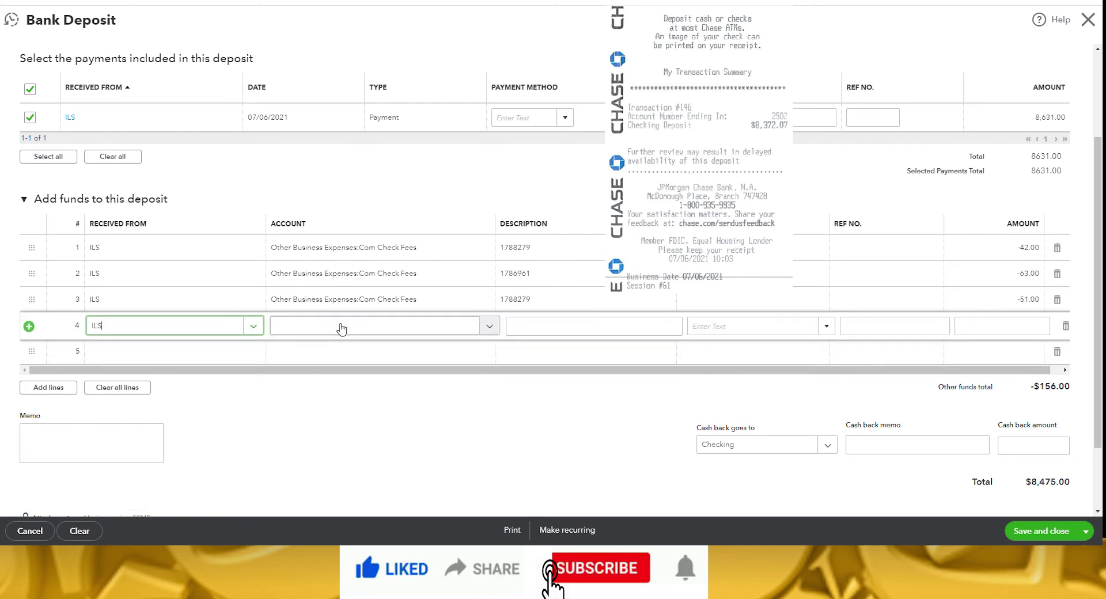
pyautogui.click(342, 329)
pyautogui.click(365, 423)
pyautogui.click(529, 326)
pyautogui.write('1782814')
pyautogui.click(973, 326)
pyautogui.write('-65.43')
pyautogui.click(256, 351)
pyautogui.click(242, 399)
pyautogui.click(523, 358)
pyautogui.write('1786850')
pyautogui.click(1003, 351)
pyautogui.write('-37.50')
pyautogui.click(895, 455)
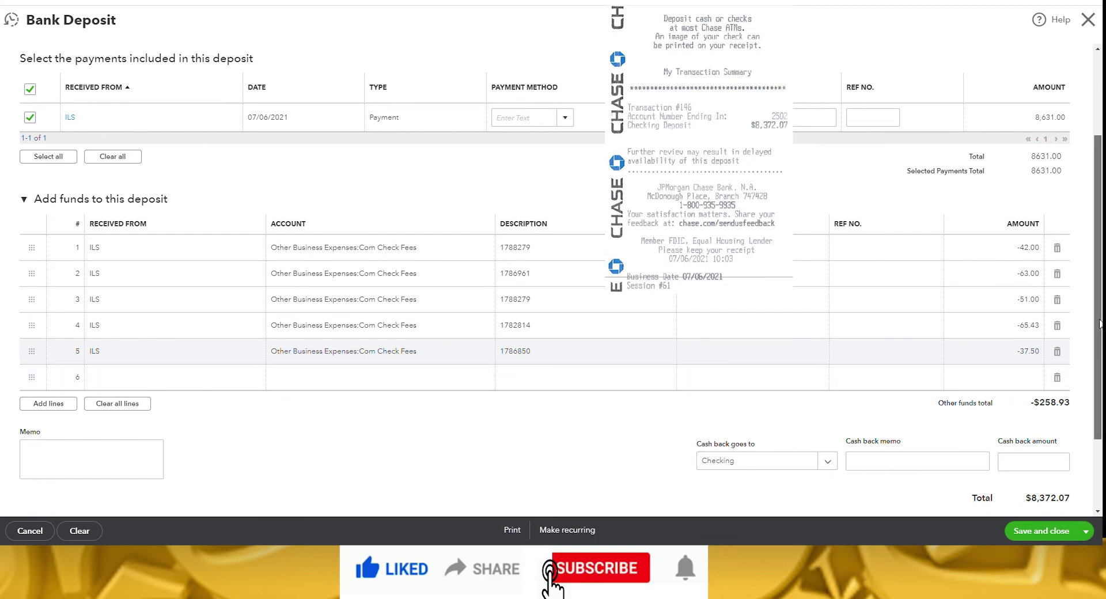
# Save and close the $8,372.07 bank deposit with the receipt PDF attached
pyautogui.scroll(-2, 1101, 326)
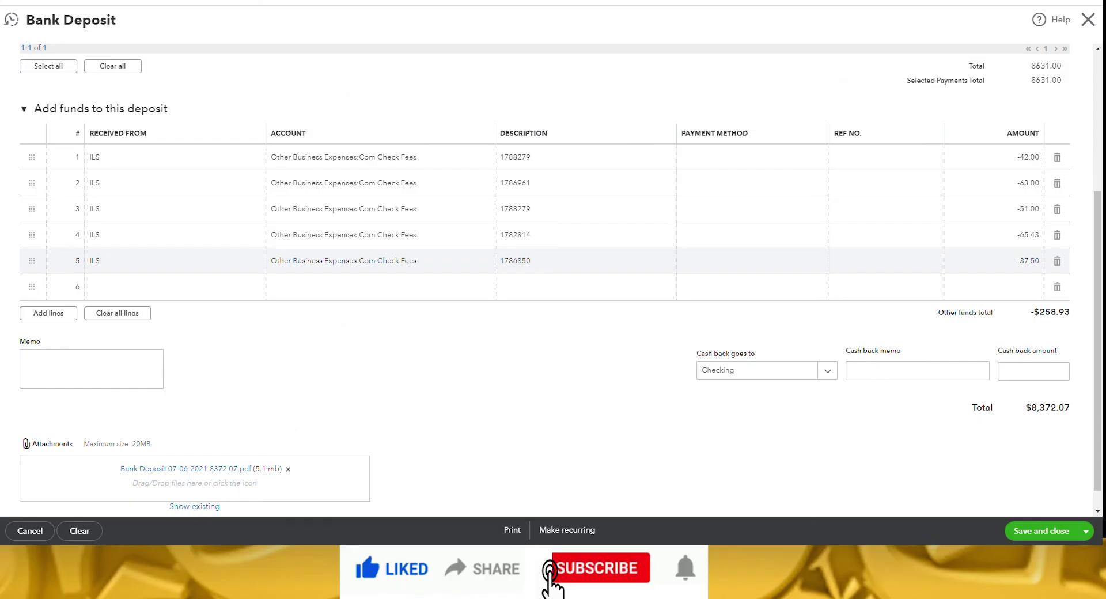
pyautogui.click(1049, 531)
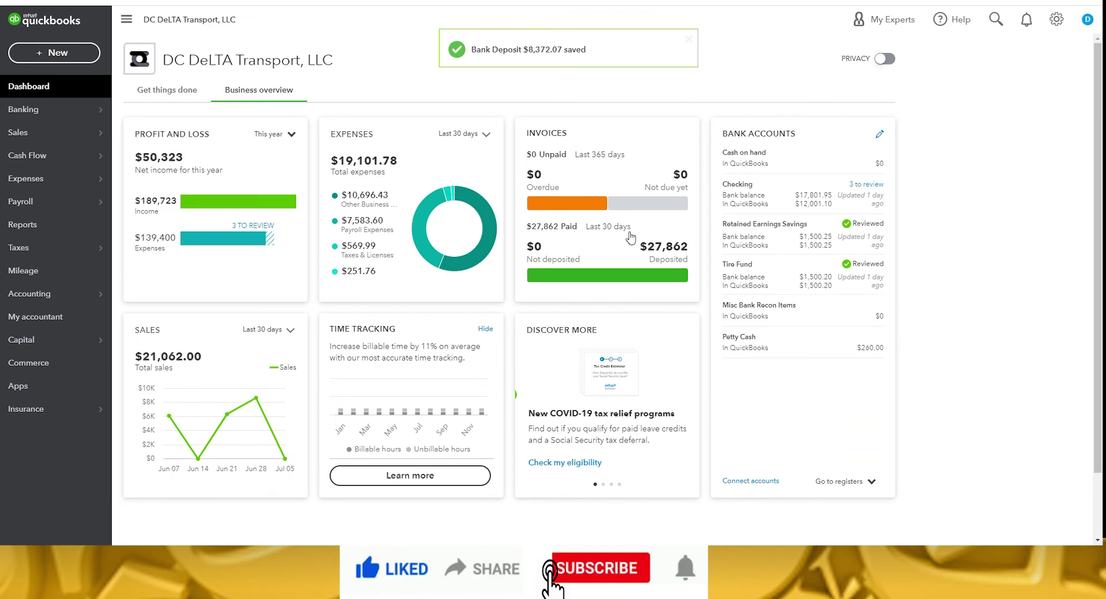
pyautogui.click(686, 229)
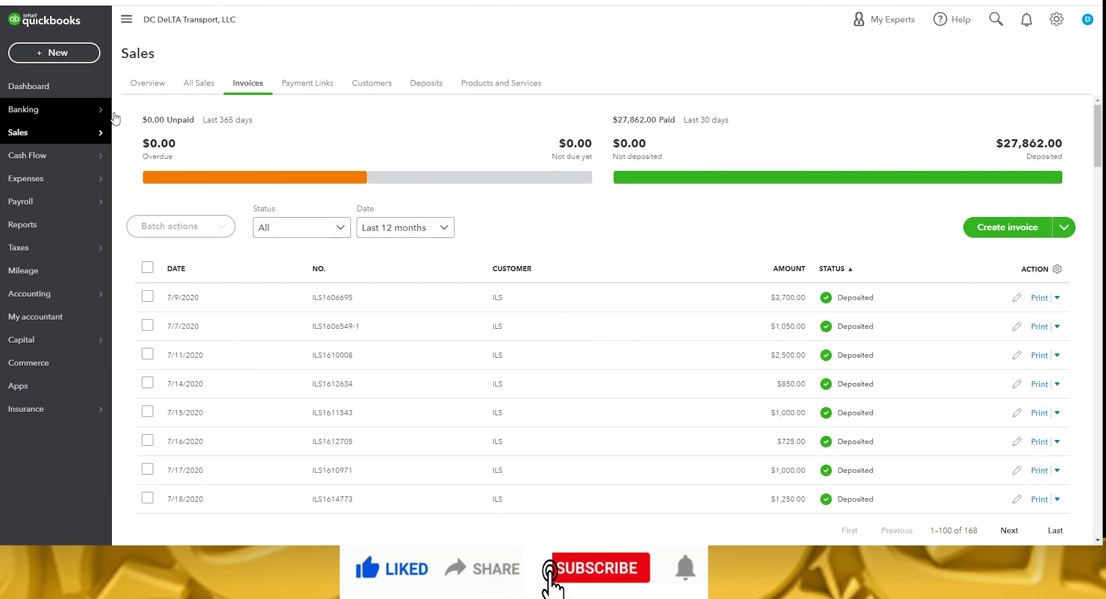
pyautogui.click(52, 92)
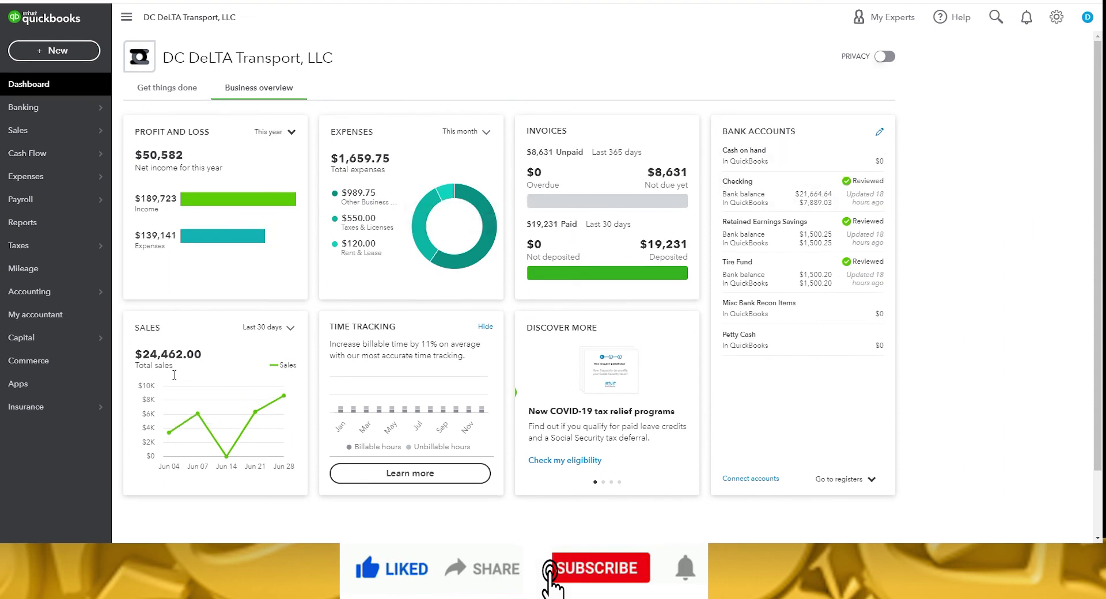
# Switch the dashboard Expenses widget to Last 30 days, showing $19,828.78
pyautogui.click(487, 134)
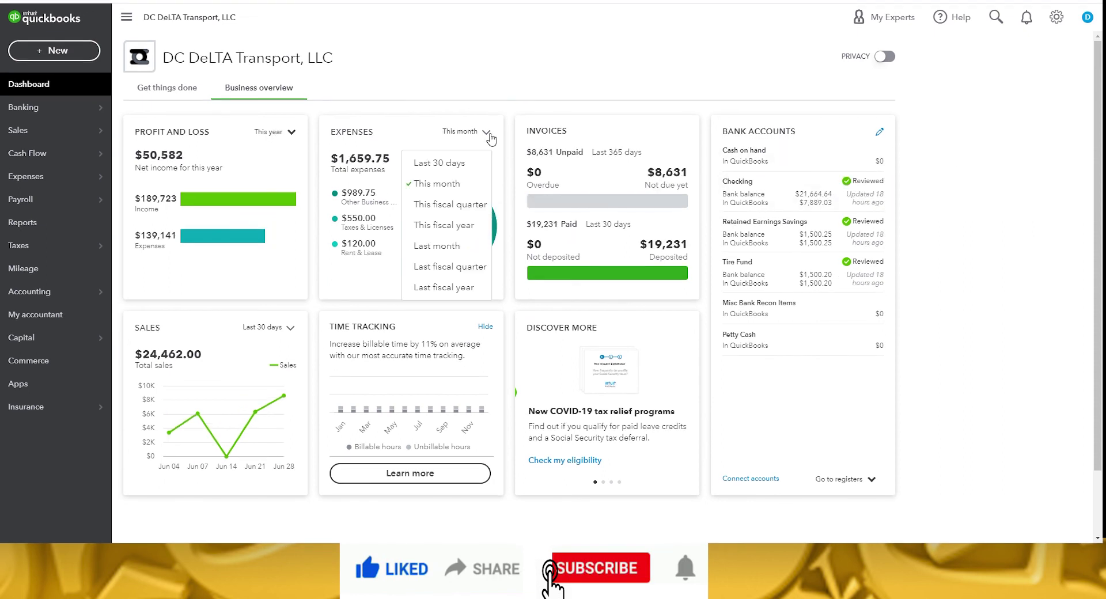
pyautogui.click(467, 163)
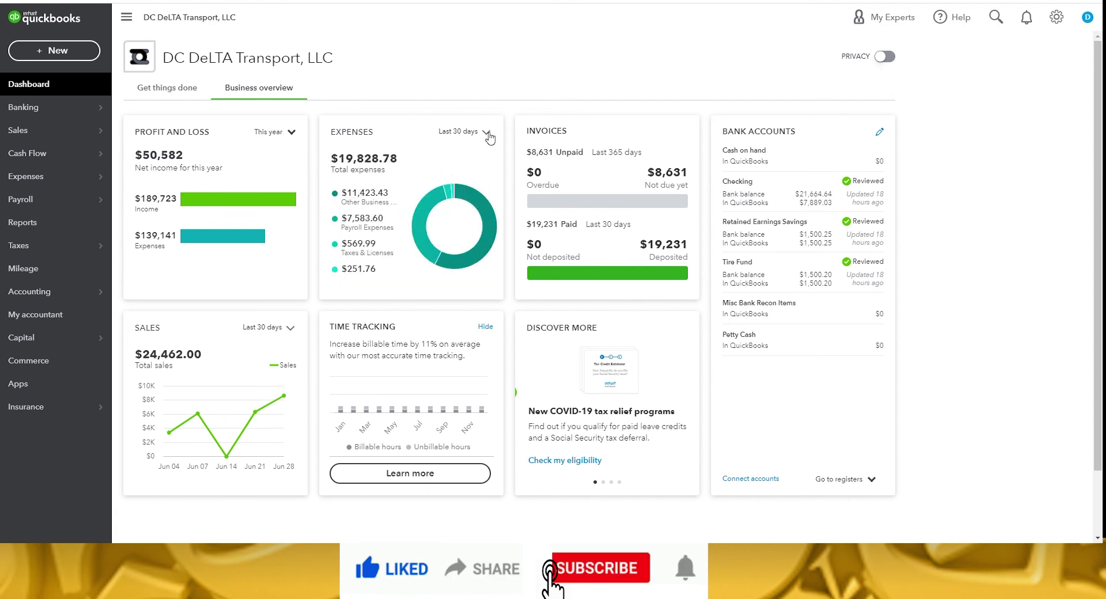
pyautogui.click(487, 134)
pyautogui.click(437, 184)
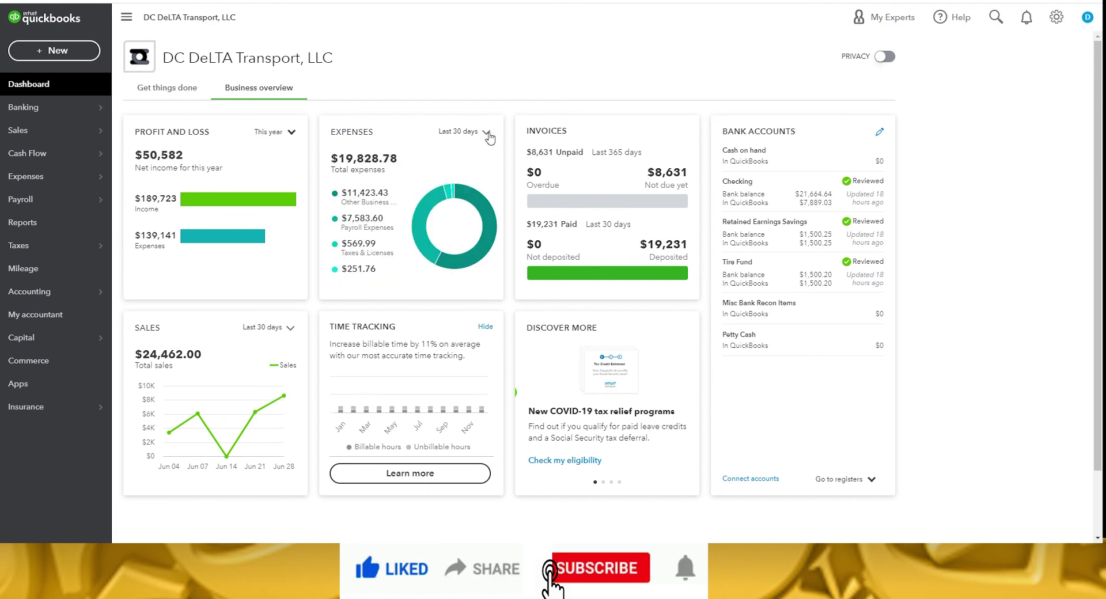